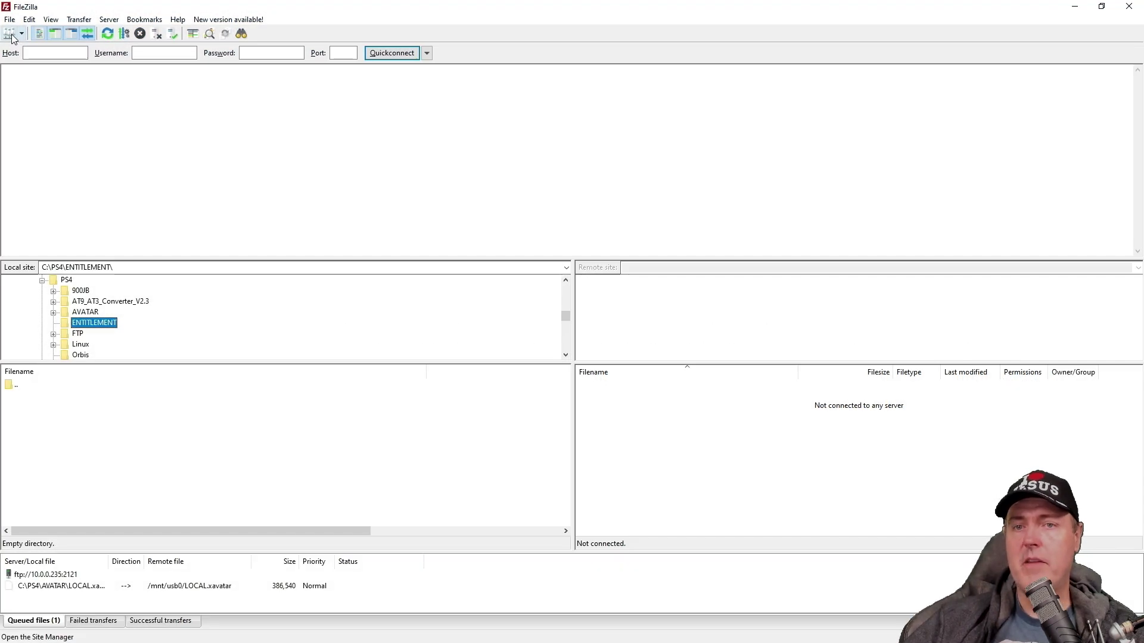
Step: Connect to the saved PS4-1337 site from the Site Manager
left_click(12, 37)
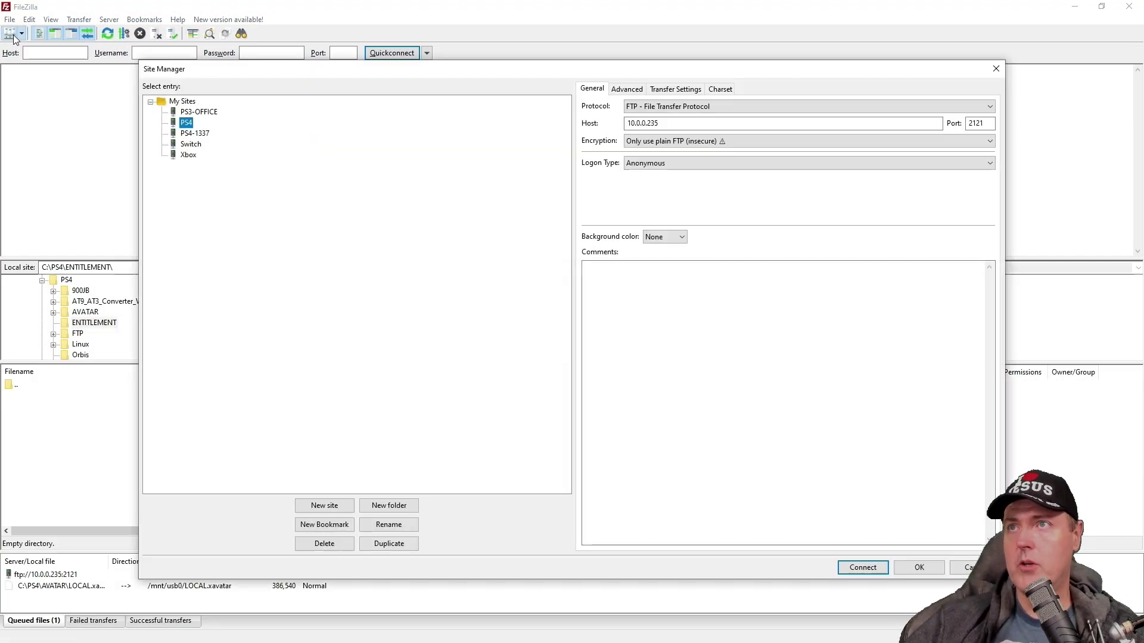
left_click(195, 134)
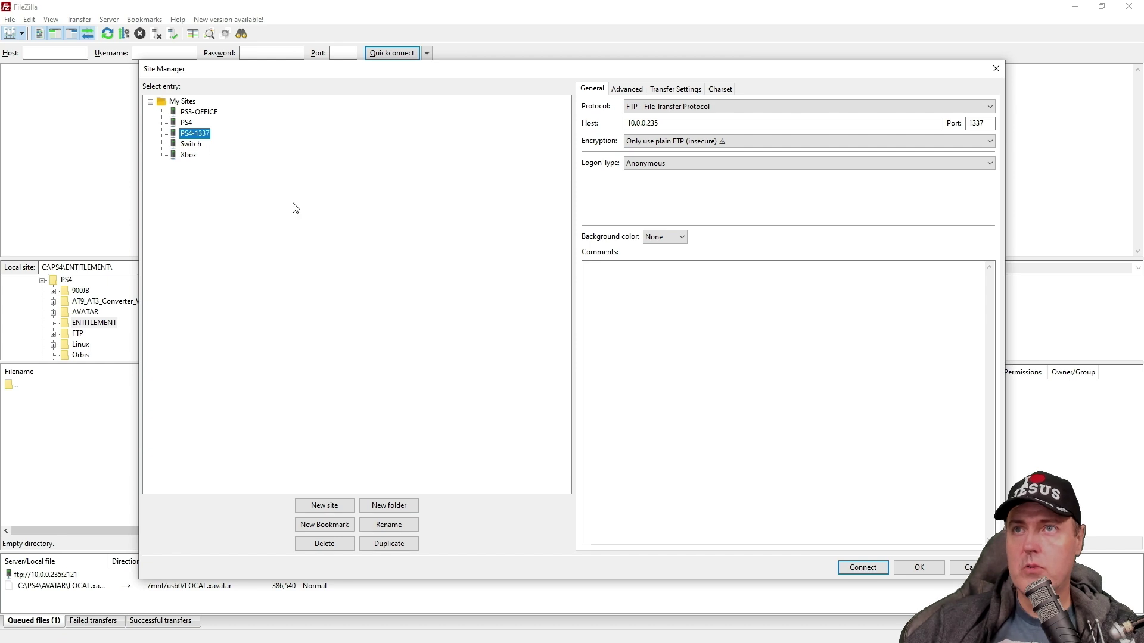
left_click(861, 570)
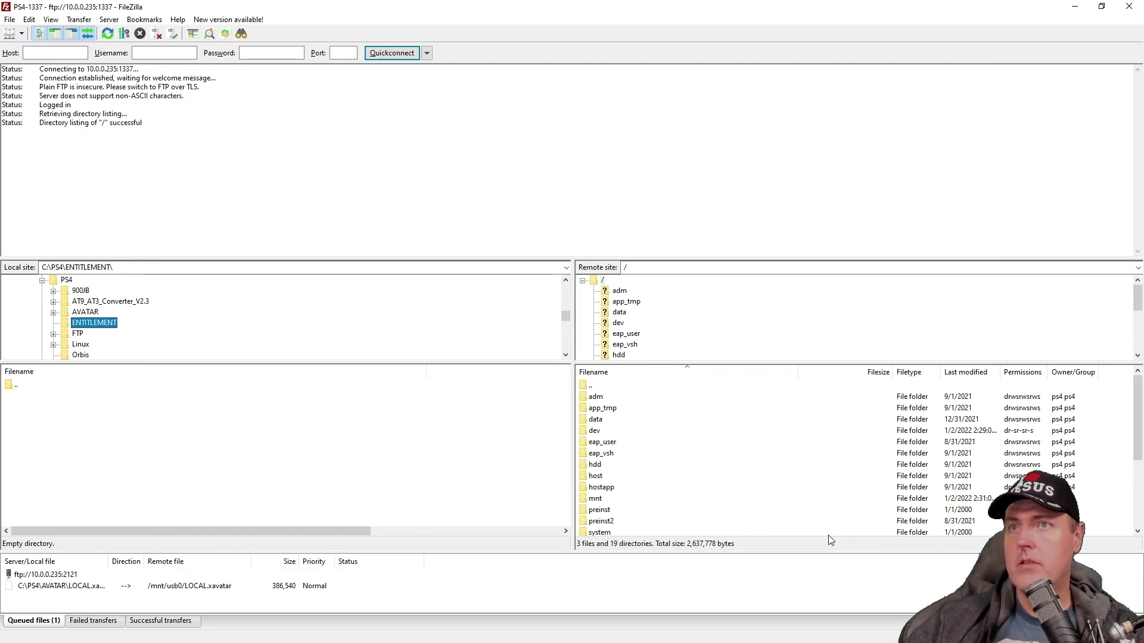
Step: Browse the remote server to the /system_data/priv/license folder
scroll(623, 476, "down", 2)
double_click(622, 476)
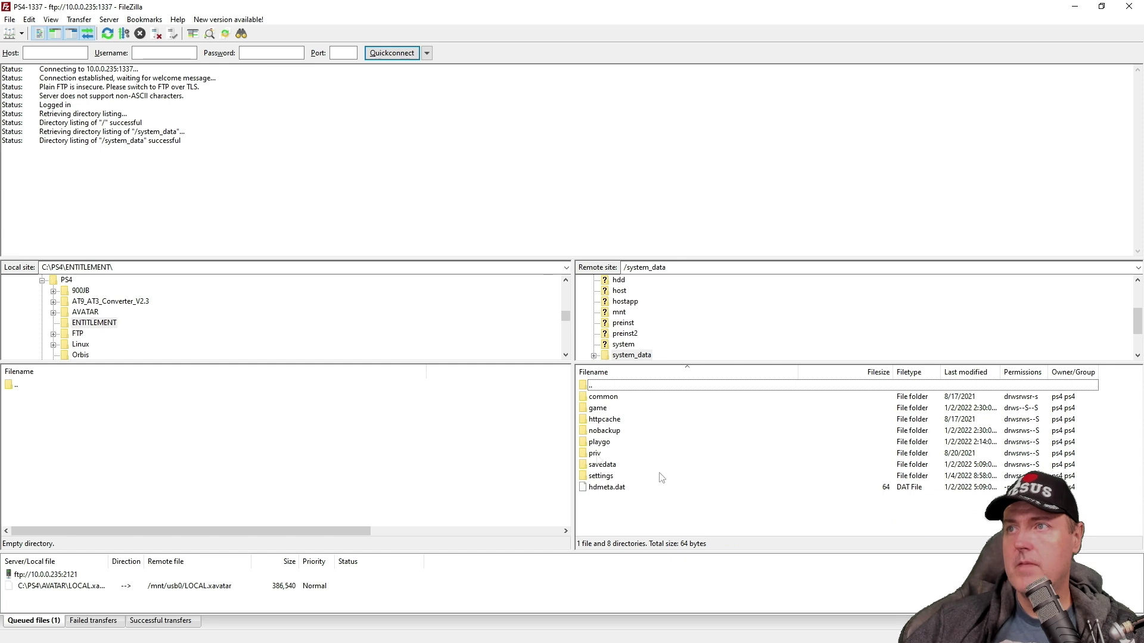
double_click(596, 454)
scroll(599, 479, "down", 2)
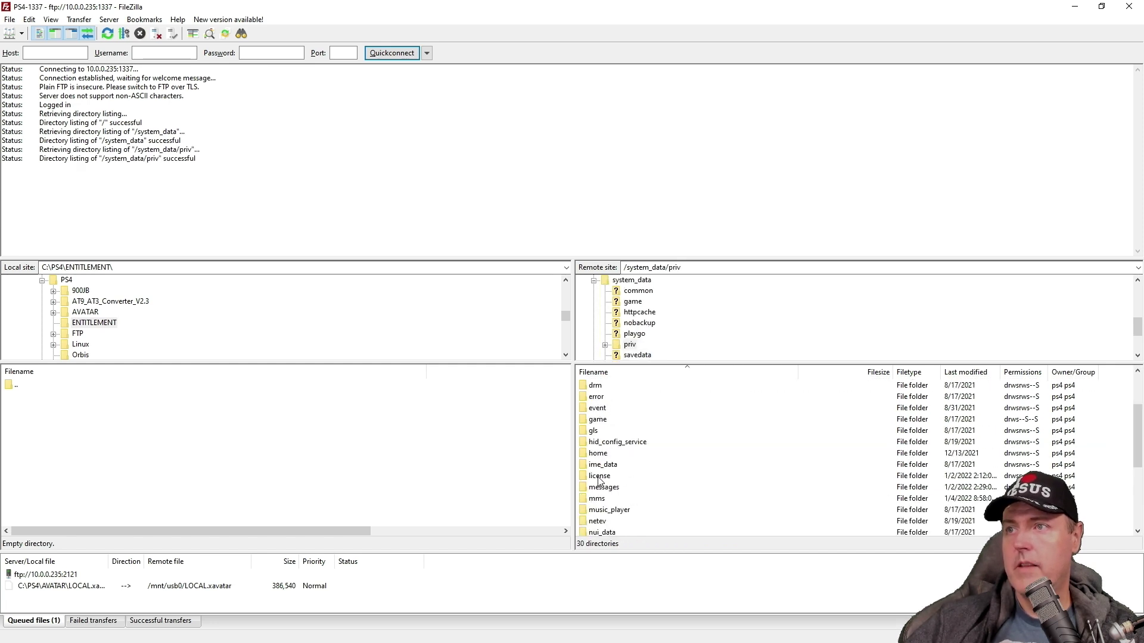
double_click(599, 476)
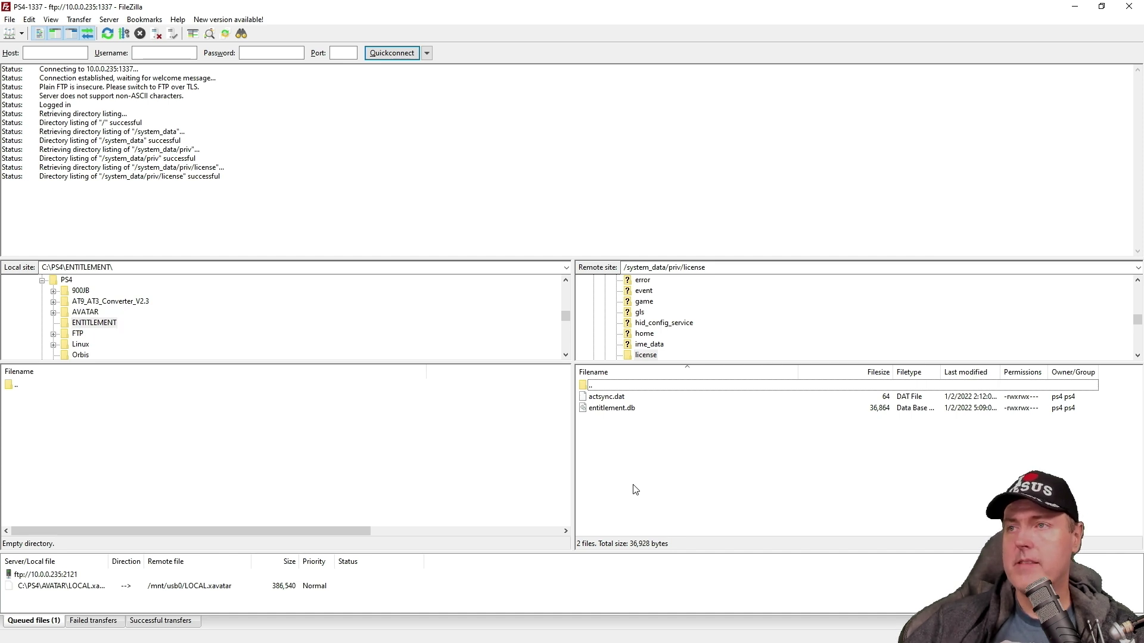
Step: Download entitlement.db from the remote license folder to the local C:\PS4\ENTITLEMENT folder
double_click(612, 408)
left_click_drag(587, 412, 196, 471)
left_click(40, 399)
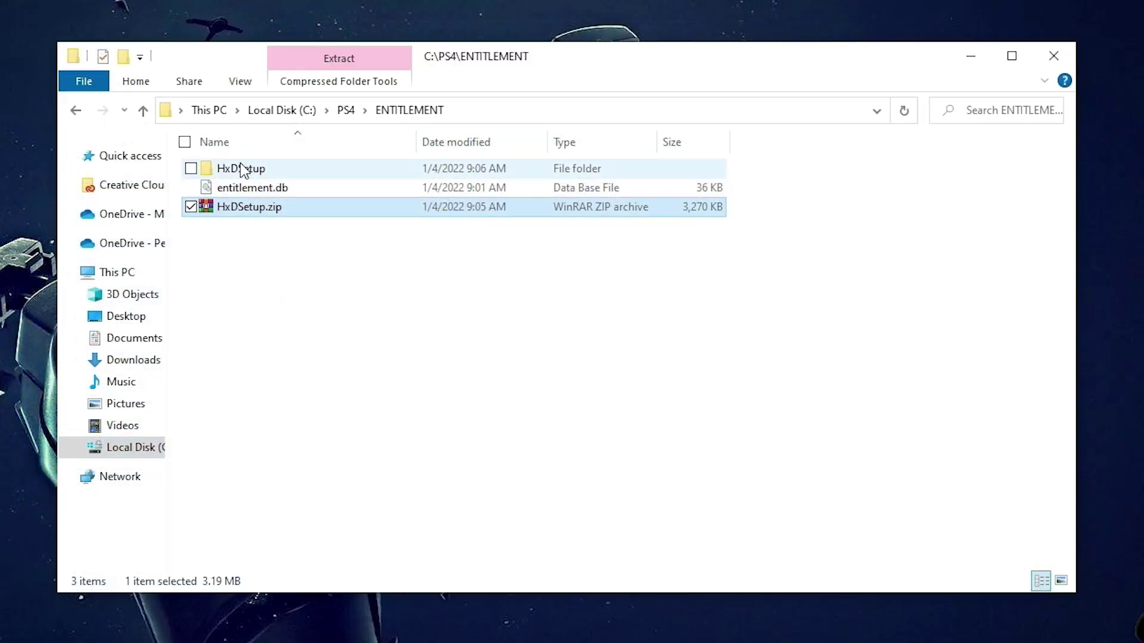
Step: Run HxDSetup.exe from the extracted HxDSetup folder with English as the setup language
left_click(231, 170)
double_click(248, 168)
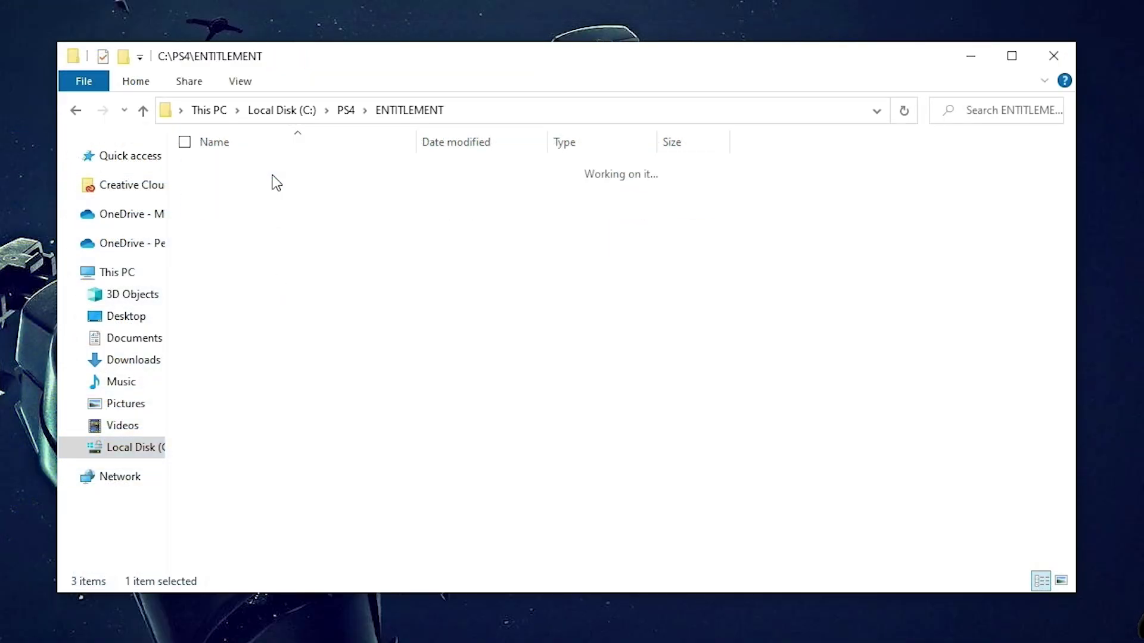
double_click(245, 170)
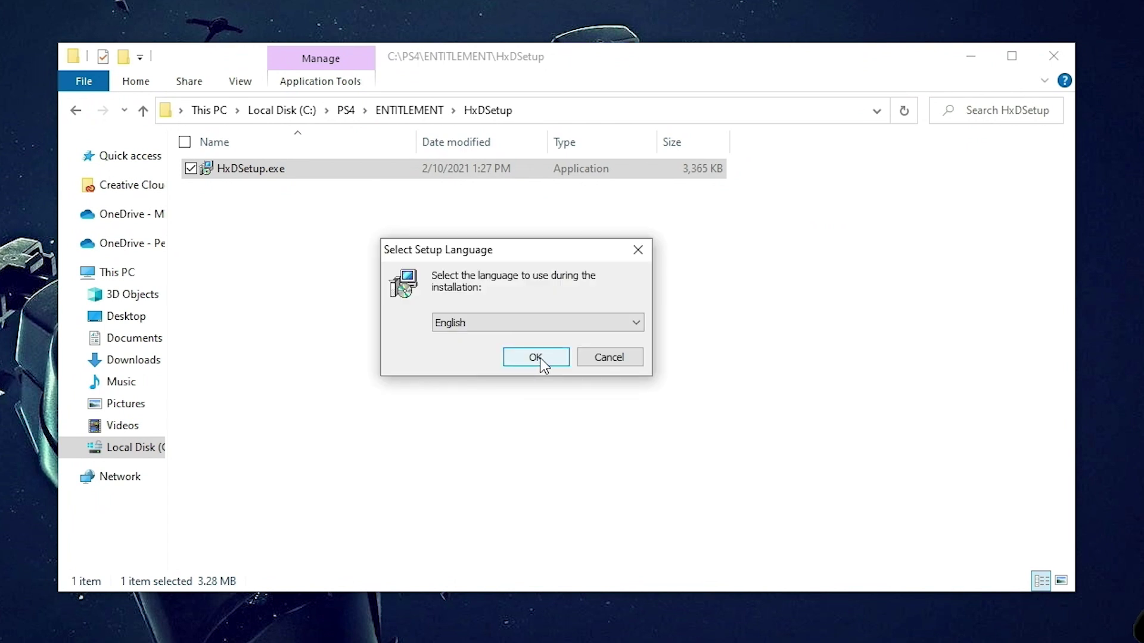
left_click(536, 358)
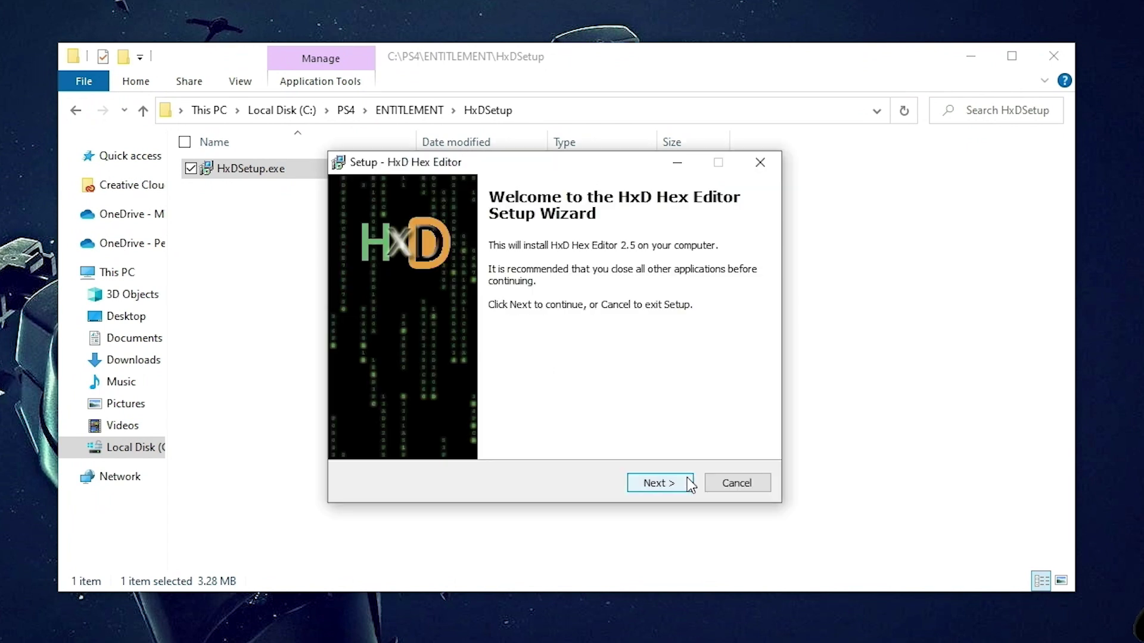
Step: Accept the HxD license agreement and keep C:\Program Files\HxD as the destination folder
left_click(660, 483)
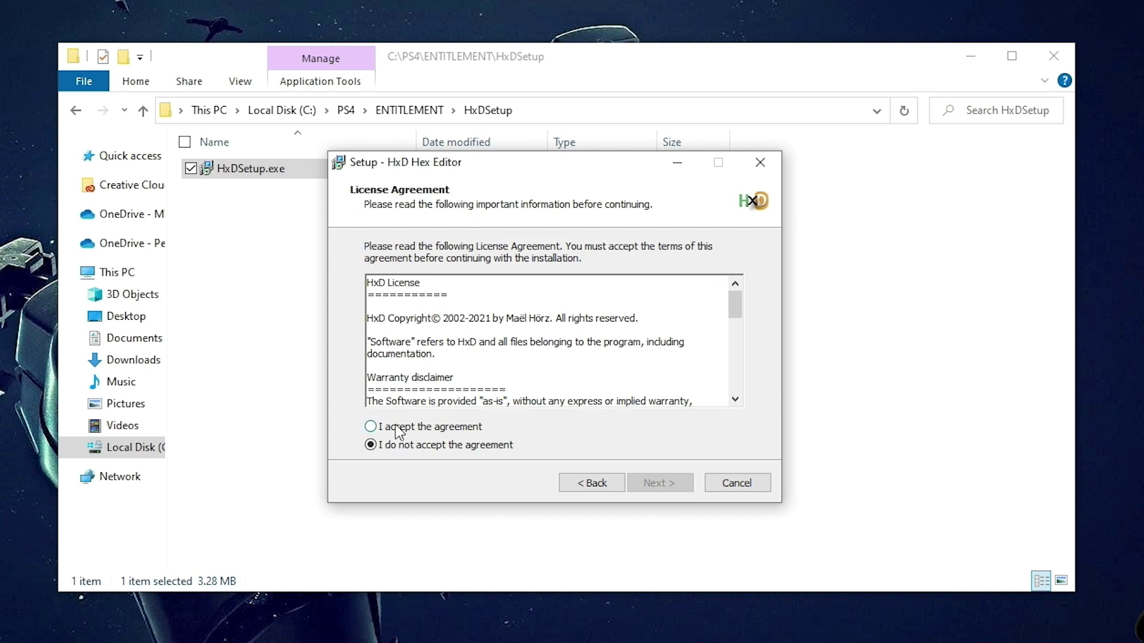
left_click(396, 428)
left_click(659, 483)
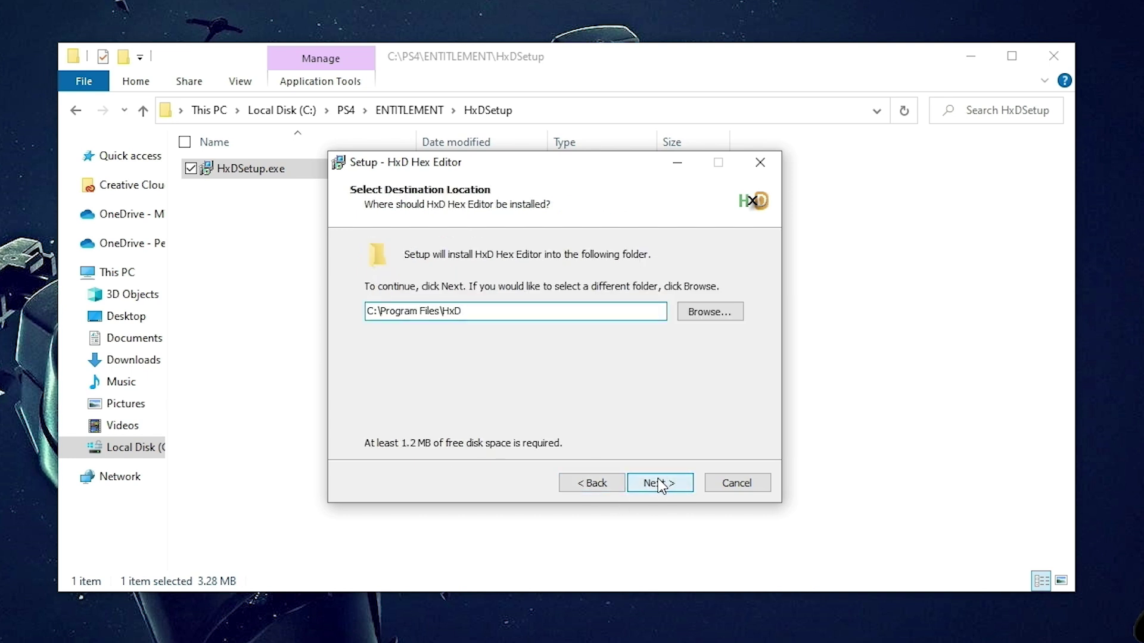
left_click(660, 483)
left_click(659, 484)
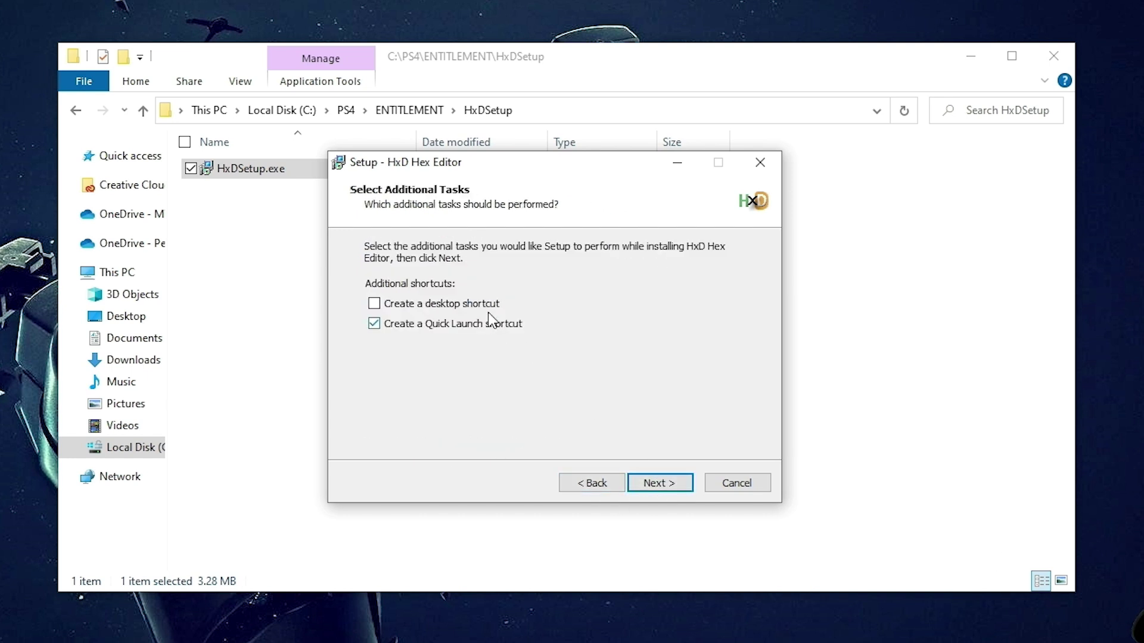
Step: Add a desktop shortcut, install HxD, and finish setup by launching the editor without viewing the readme
left_click(488, 307)
left_click(666, 482)
left_click(661, 480)
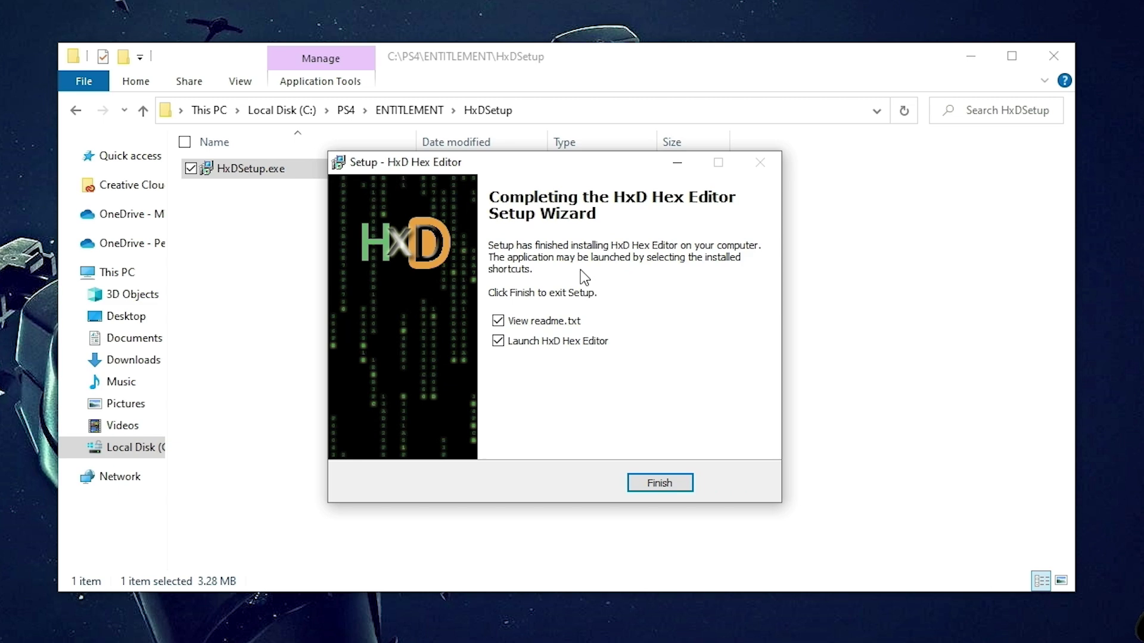
left_click(534, 320)
left_click(655, 482)
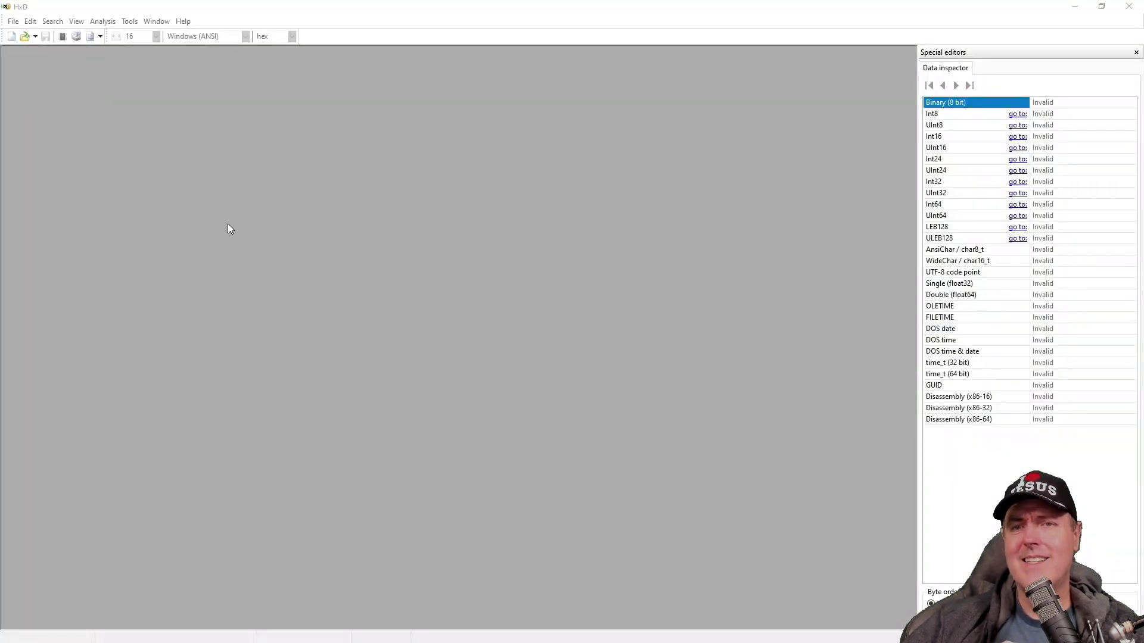
Step: Open entitlement.db from the C:\PS4\ENTITLEMENT folder in the hex editor
left_click(13, 23)
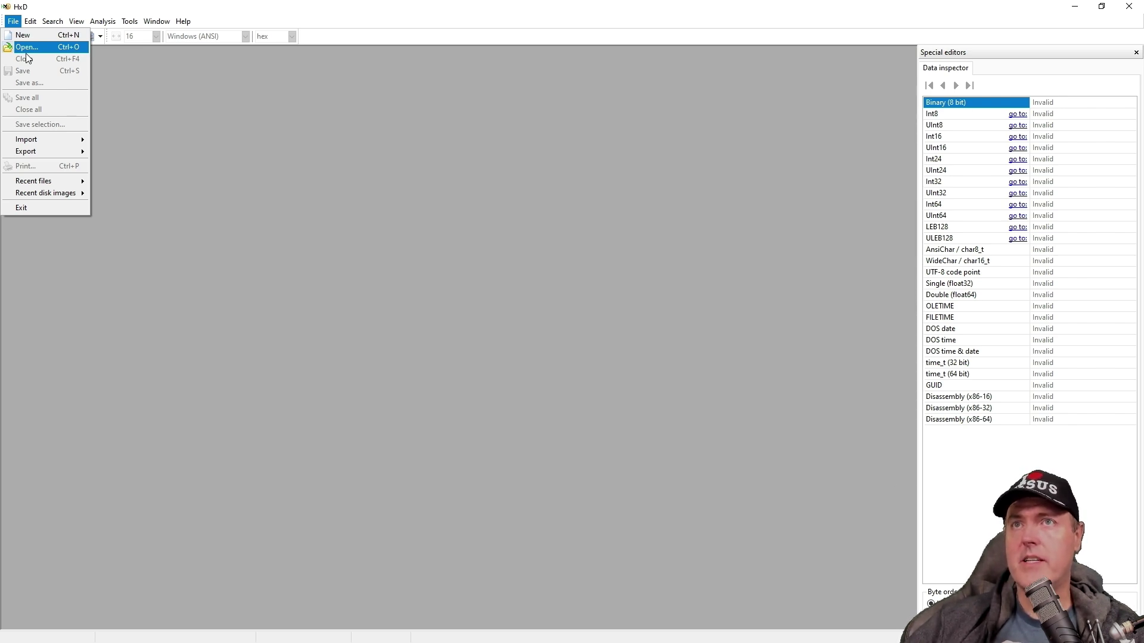
left_click(27, 47)
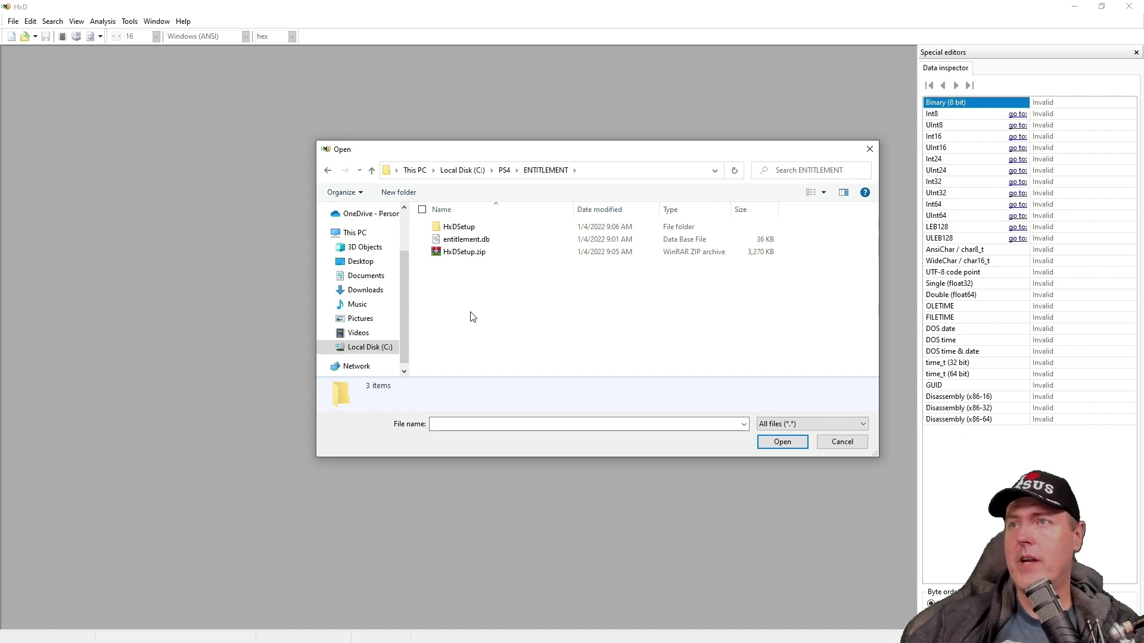
left_click(466, 239)
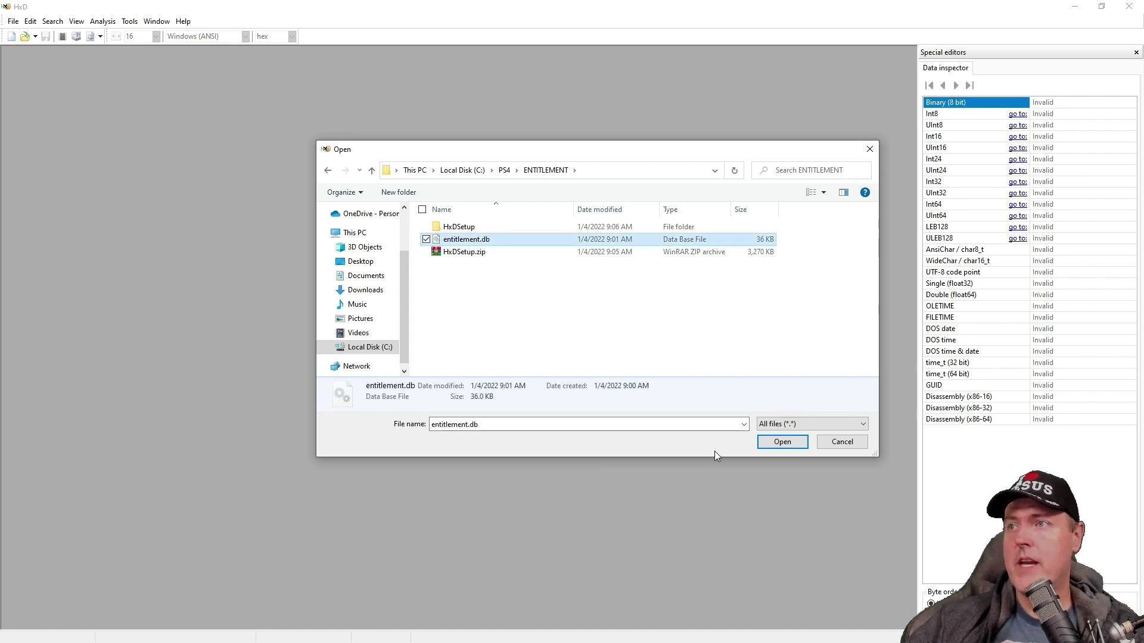
left_click(781, 441)
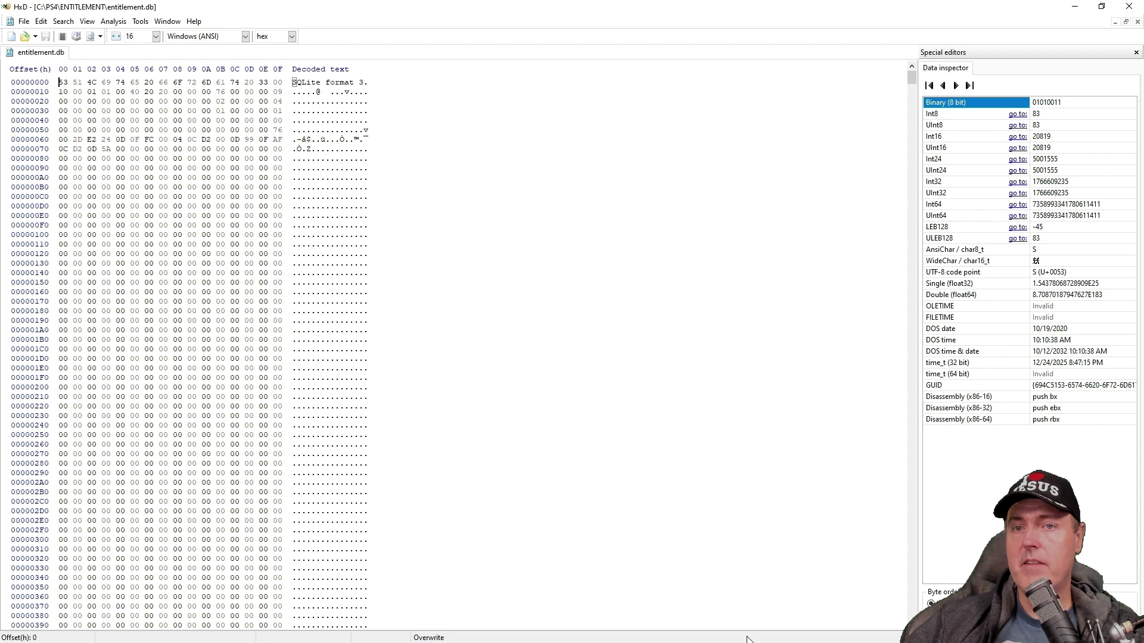
Step: Search forward in entitlement.db for the text string ".json"
key("ctrl+f")
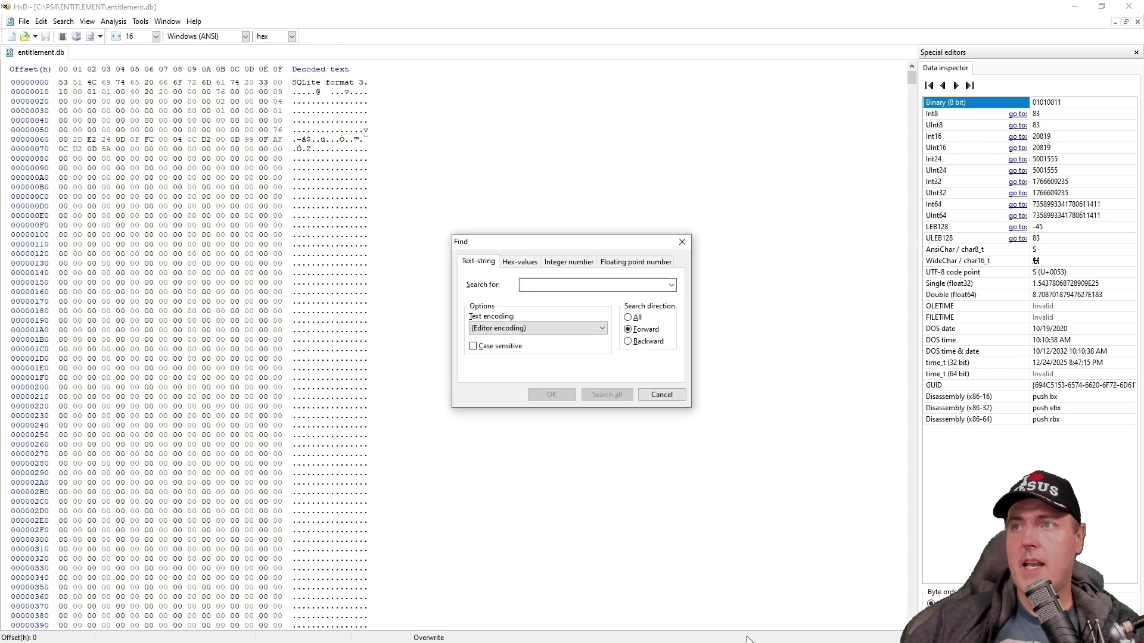
type(".json")
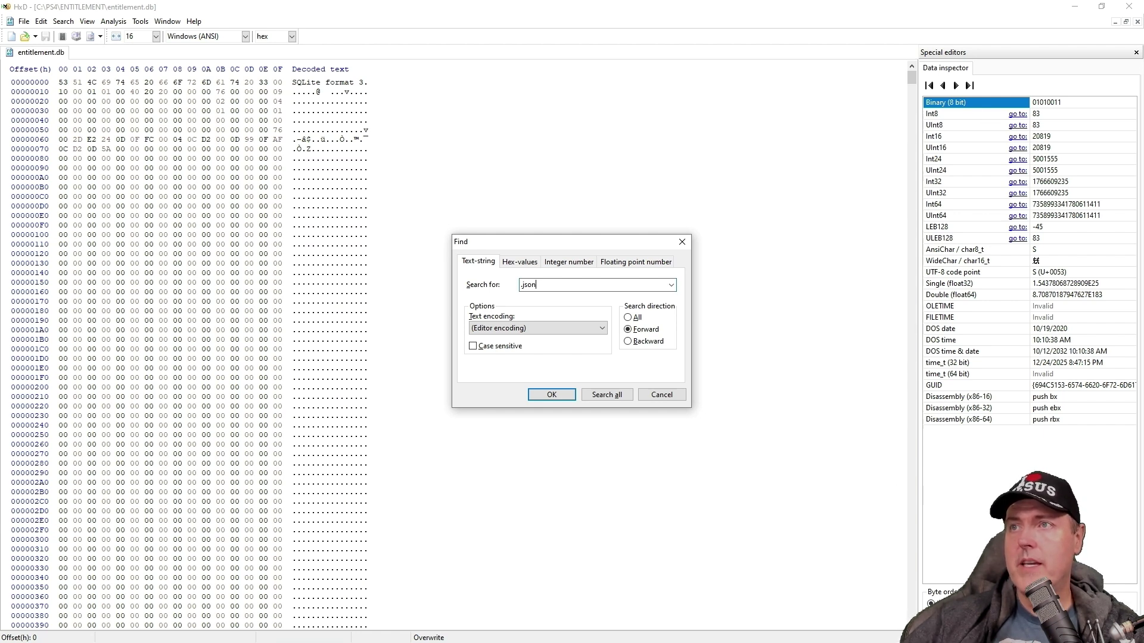
left_click(552, 395)
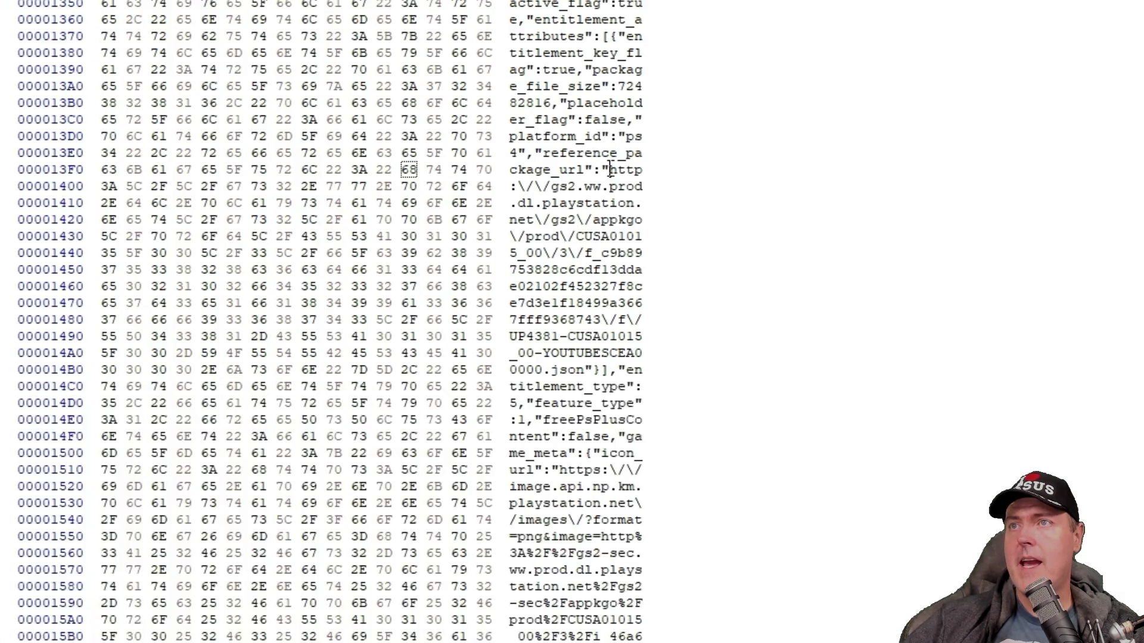
Step: Copy the full reference package URL ending in YOUTUBESCEA00000.json from the decoded text and paste it into Notepad
left_click_drag(350, 234, 351, 254)
left_click_drag(611, 204, 587, 372)
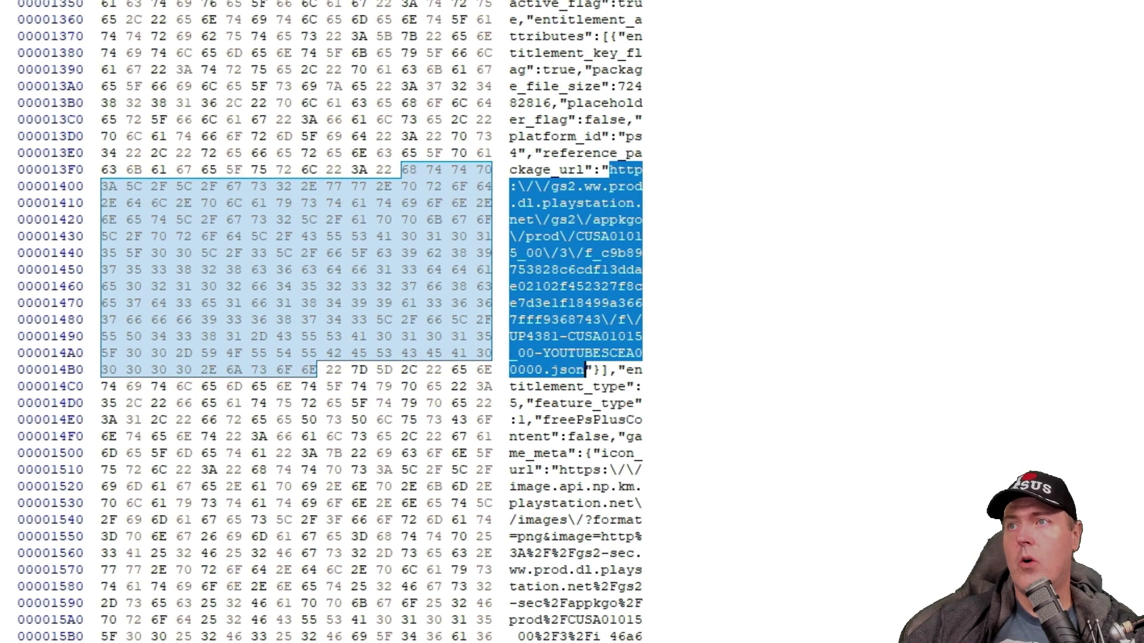
right_click(572, 301)
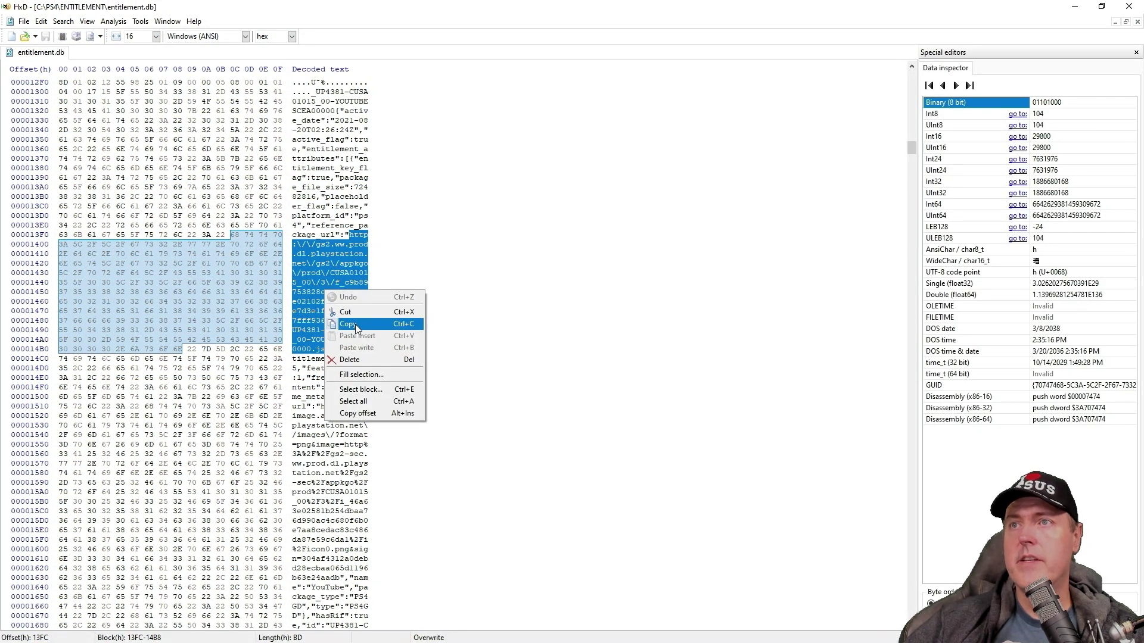
left_click(356, 328)
key("alt+Tab")
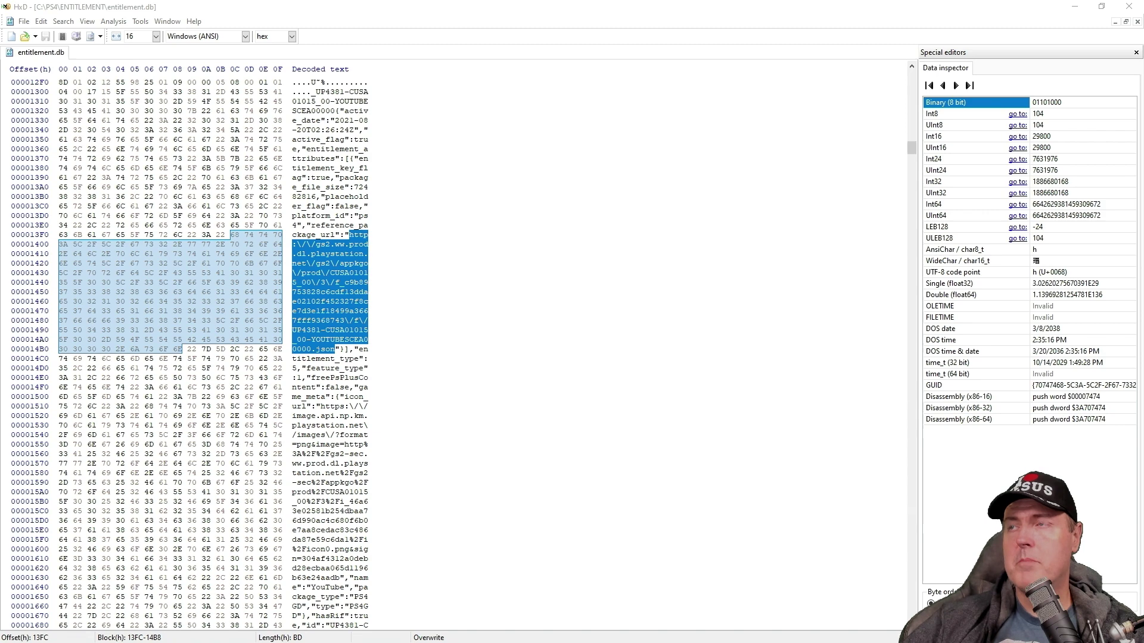
key("ctrl+v")
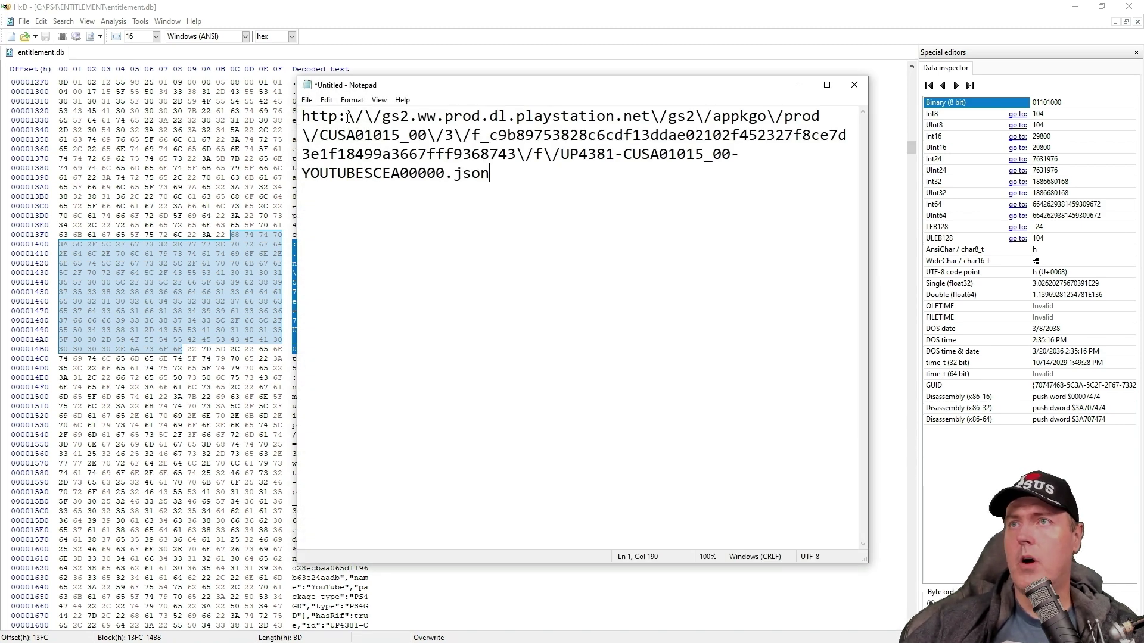
Step: Replace every "\/" in the pasted URL with "/" and select the whole cleaned URL
left_click_drag(347, 116, 364, 116)
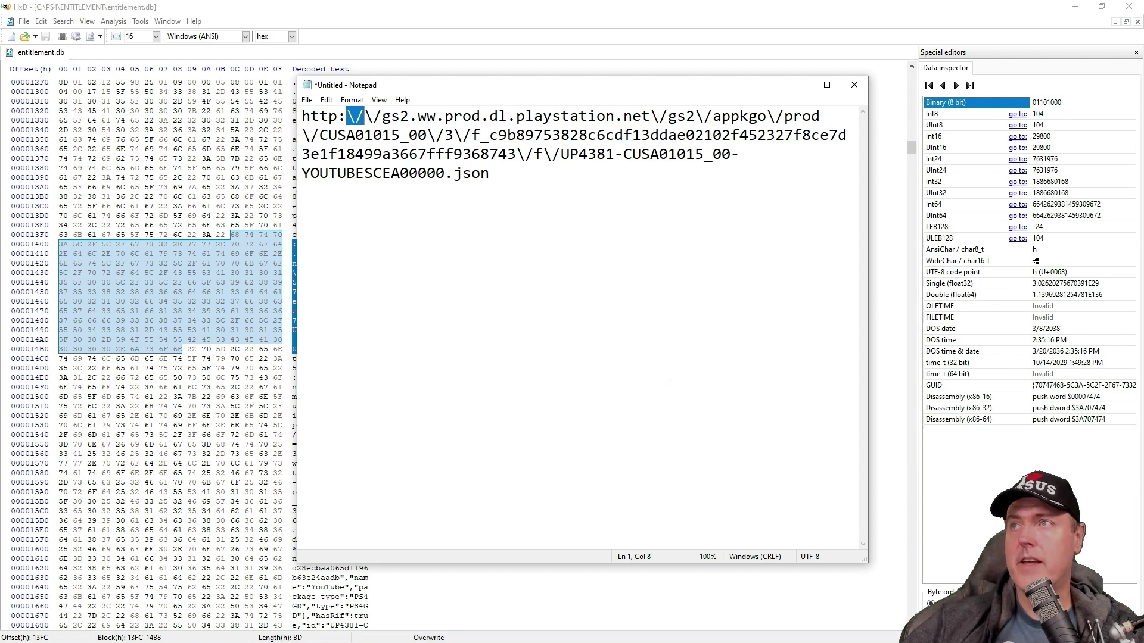
left_click(329, 102)
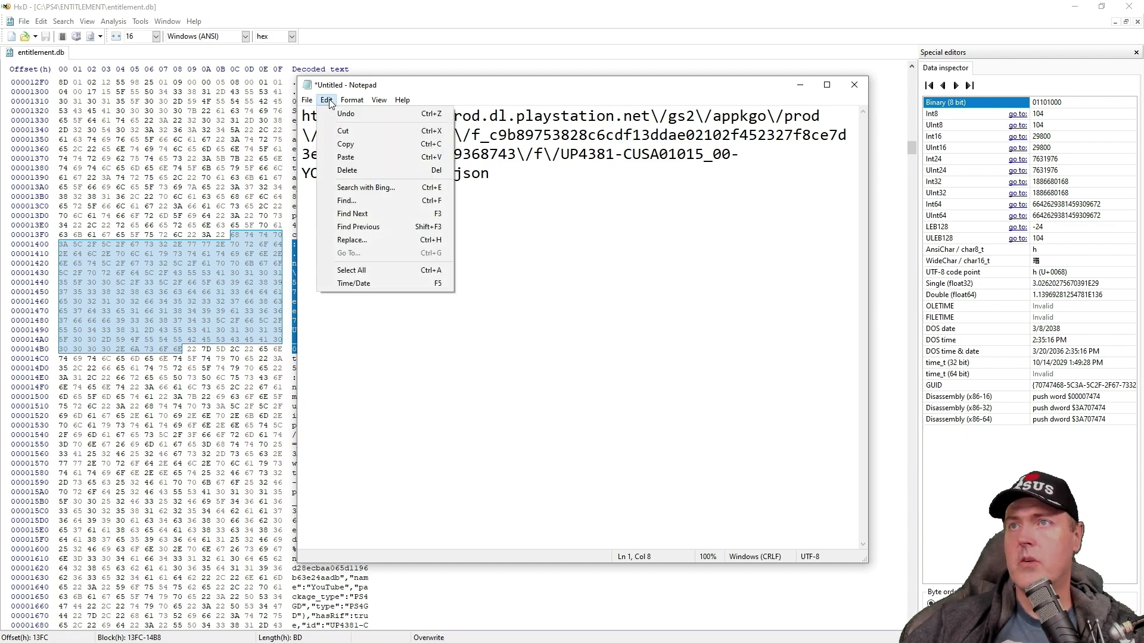
left_click(350, 241)
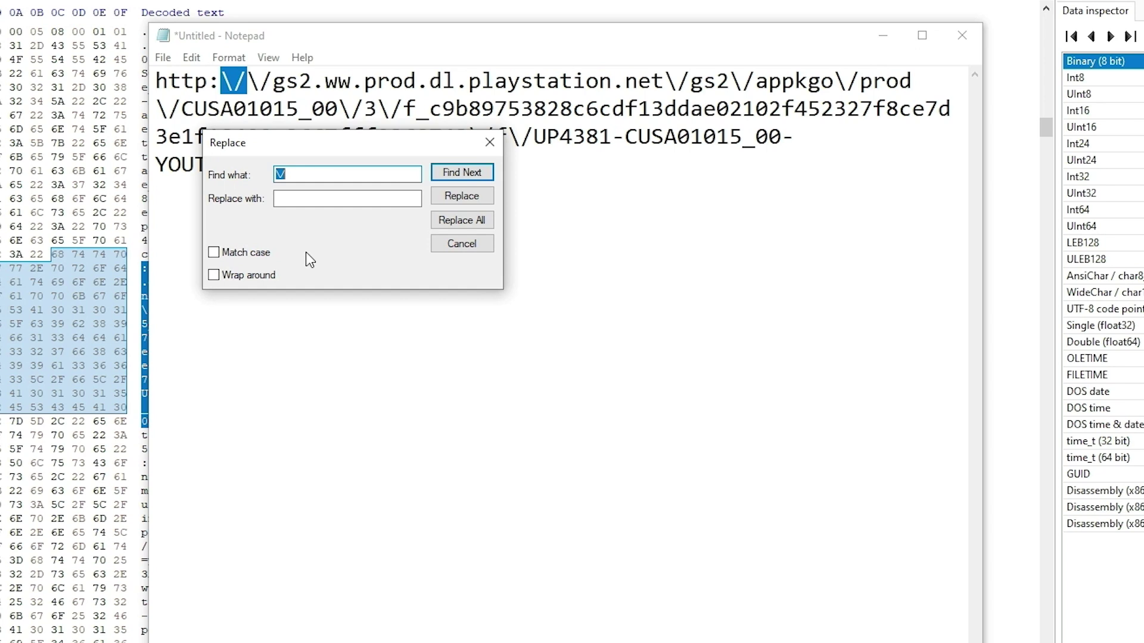
left_click(322, 200)
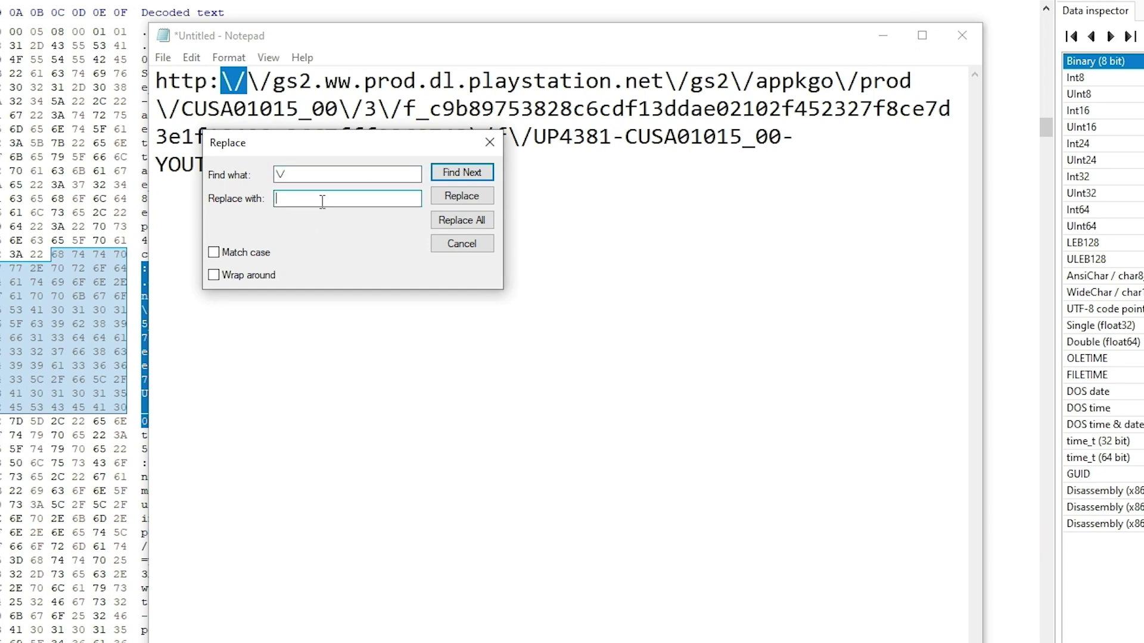
type("/")
left_click(482, 221)
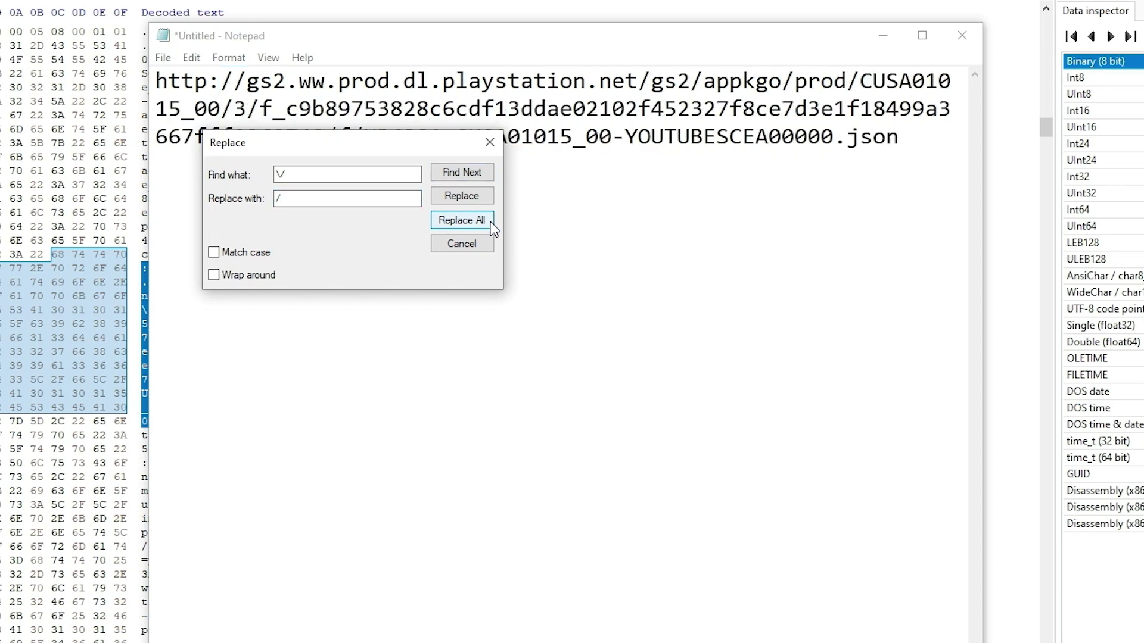
left_click(472, 243)
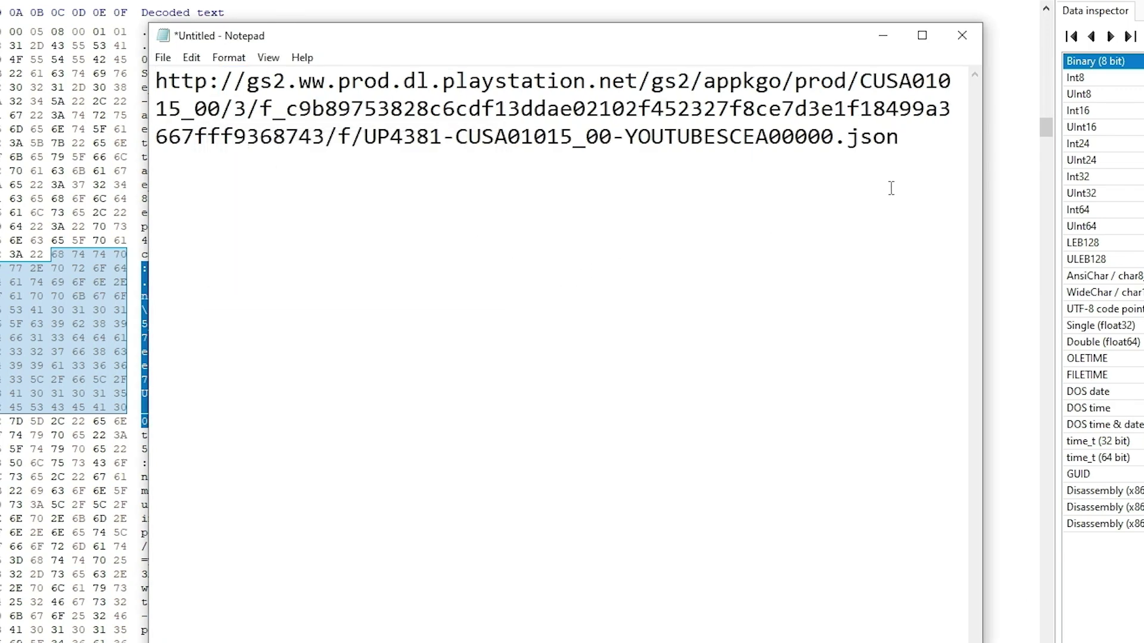
key("ctrl+a")
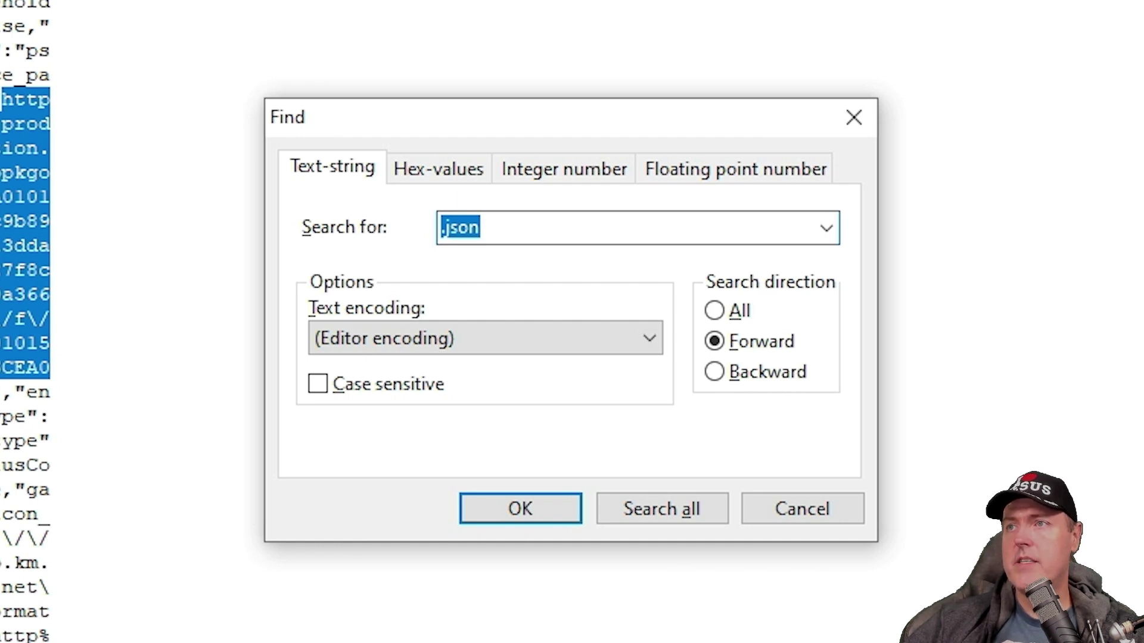
Step: Search entitlement.db in HxD for all occurrences of ".json" and select the YOUTUBESCEA00000.json hit
left_click(661, 511)
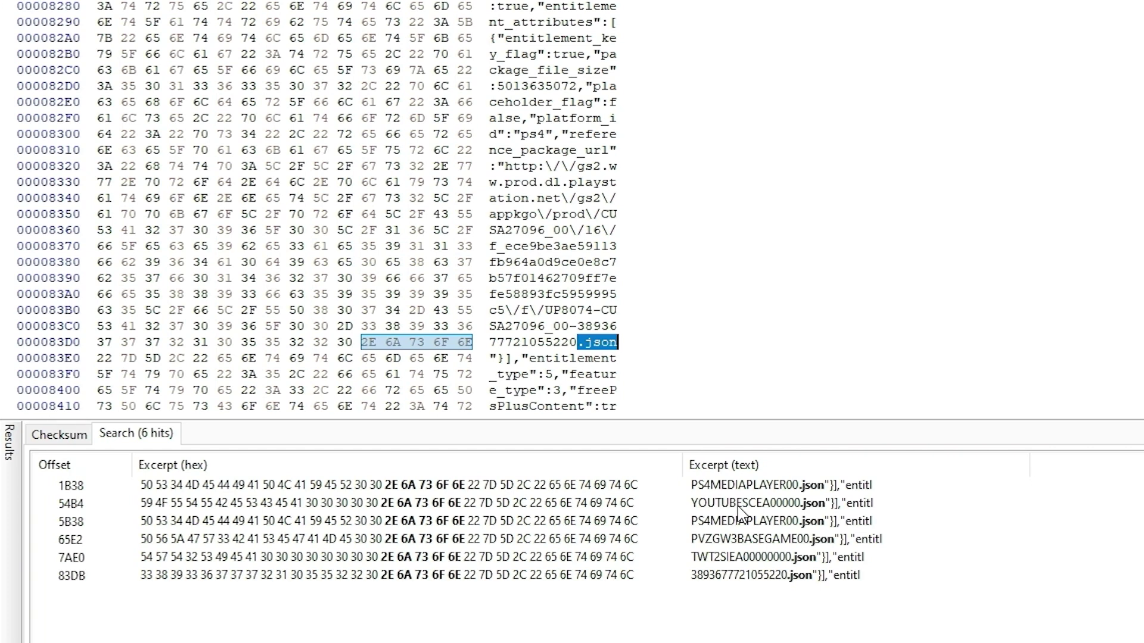
left_click(738, 506)
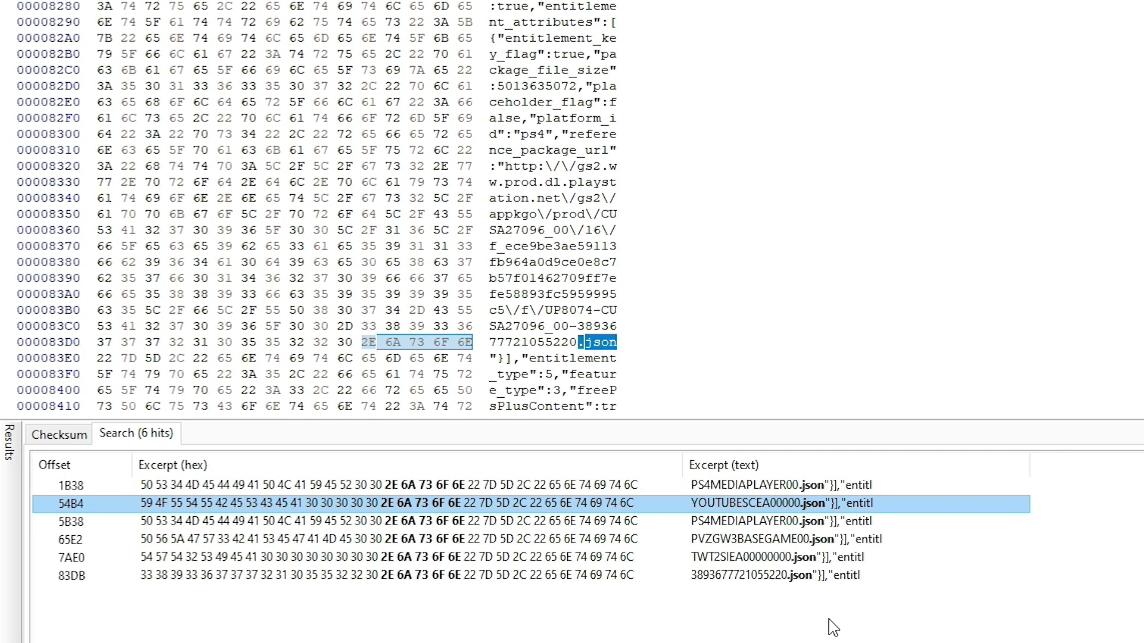
Step: Jump to the PVZGW3BASEGAME00.json hit from the search results in entitlement.db
key("Up")
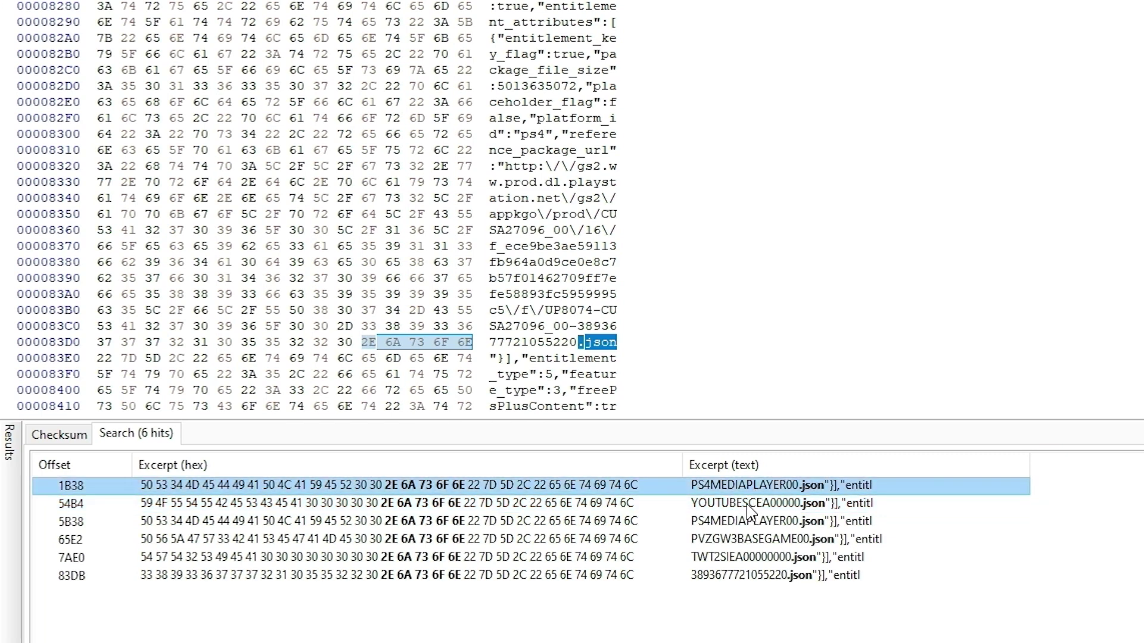
left_click(747, 505)
left_click(760, 540)
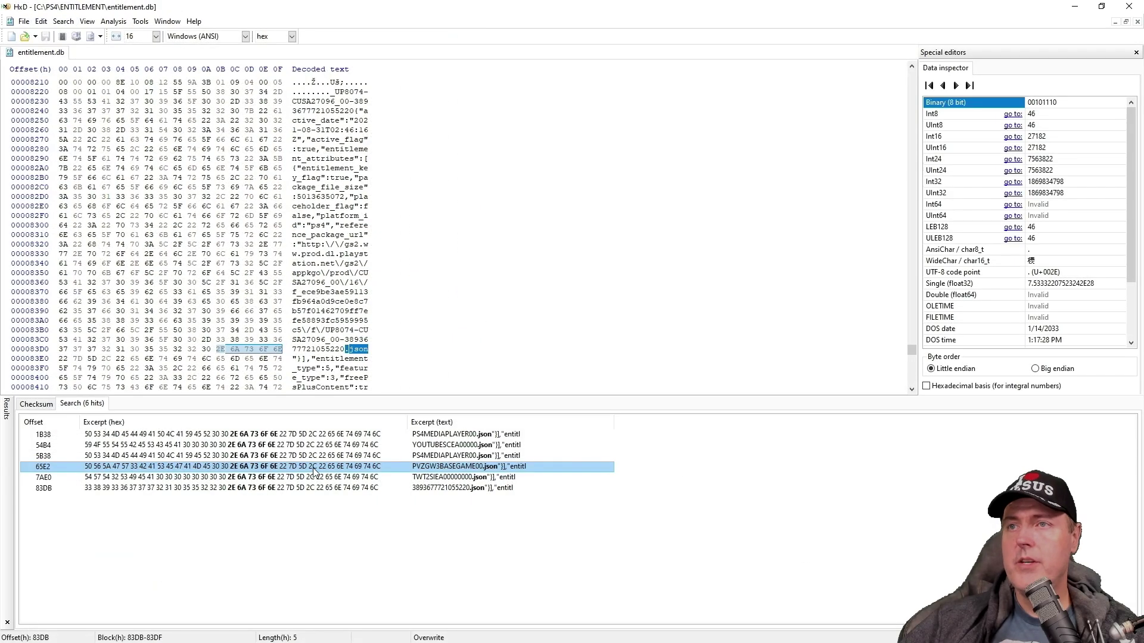
double_click(314, 468)
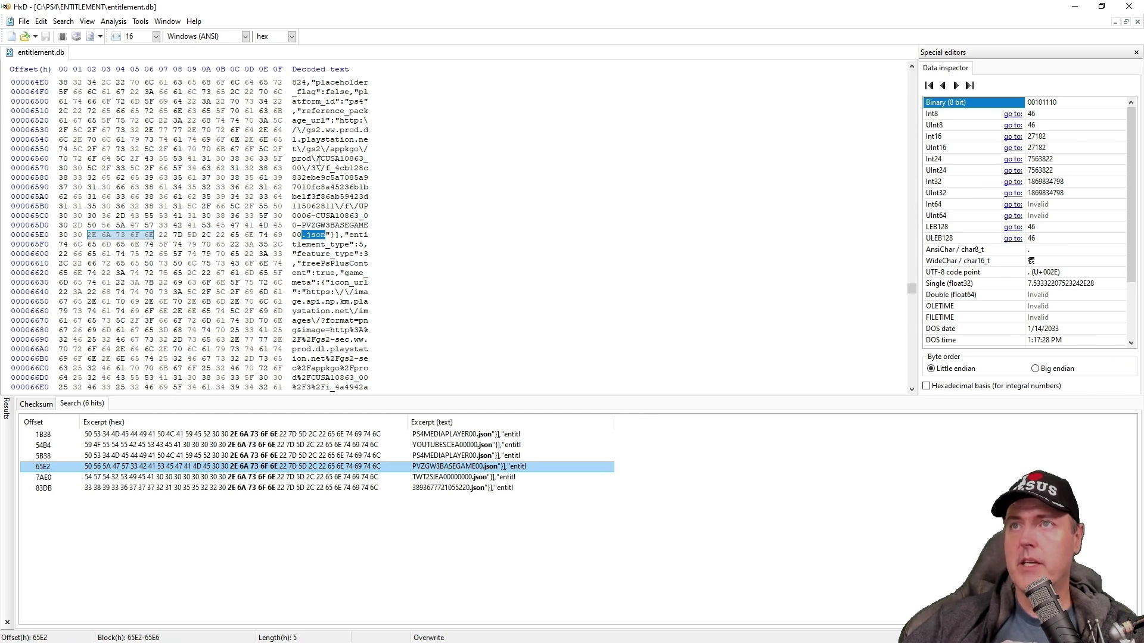
Step: Copy the title ID CUSA10863 from the decoded package URL and paste it into the Edge browser's address field
left_click_drag(320, 160, 364, 161)
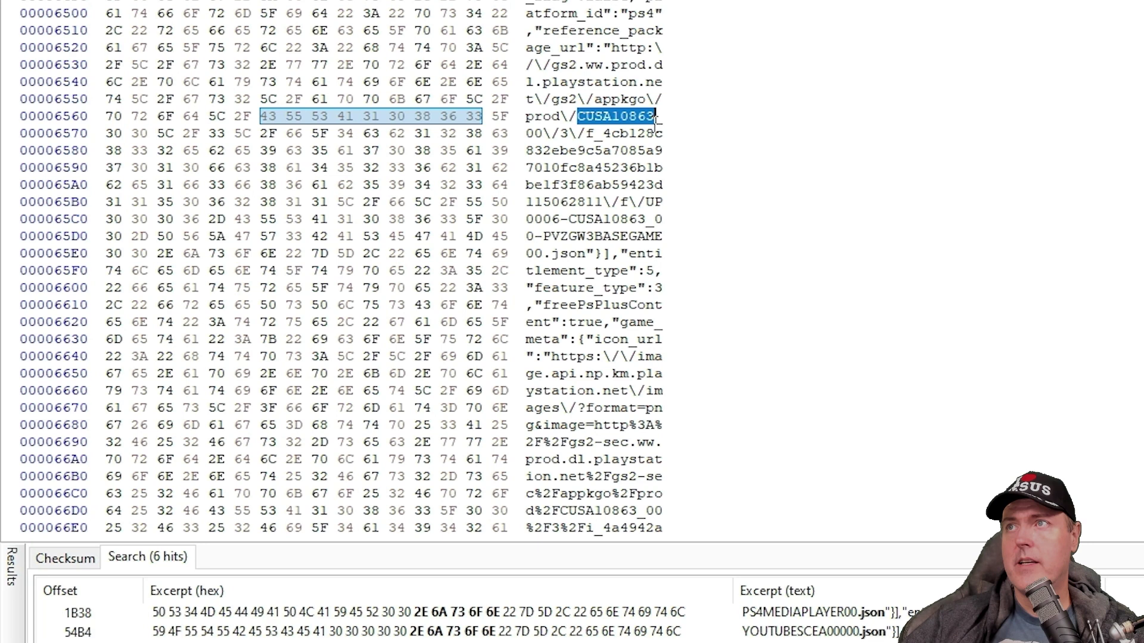
right_click(624, 120)
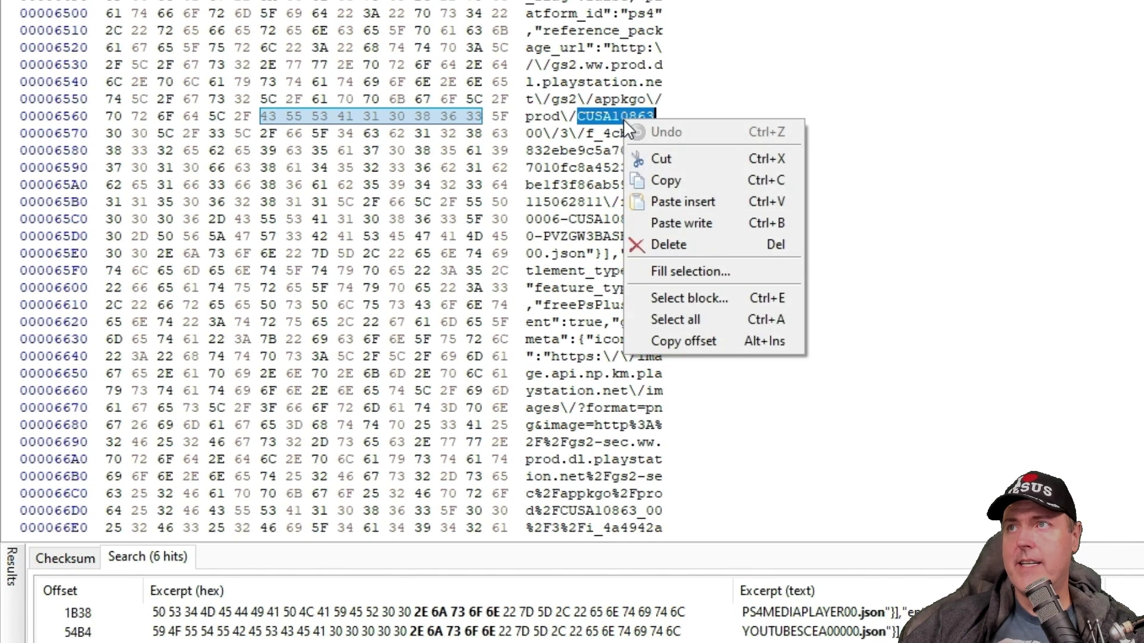
left_click(667, 180)
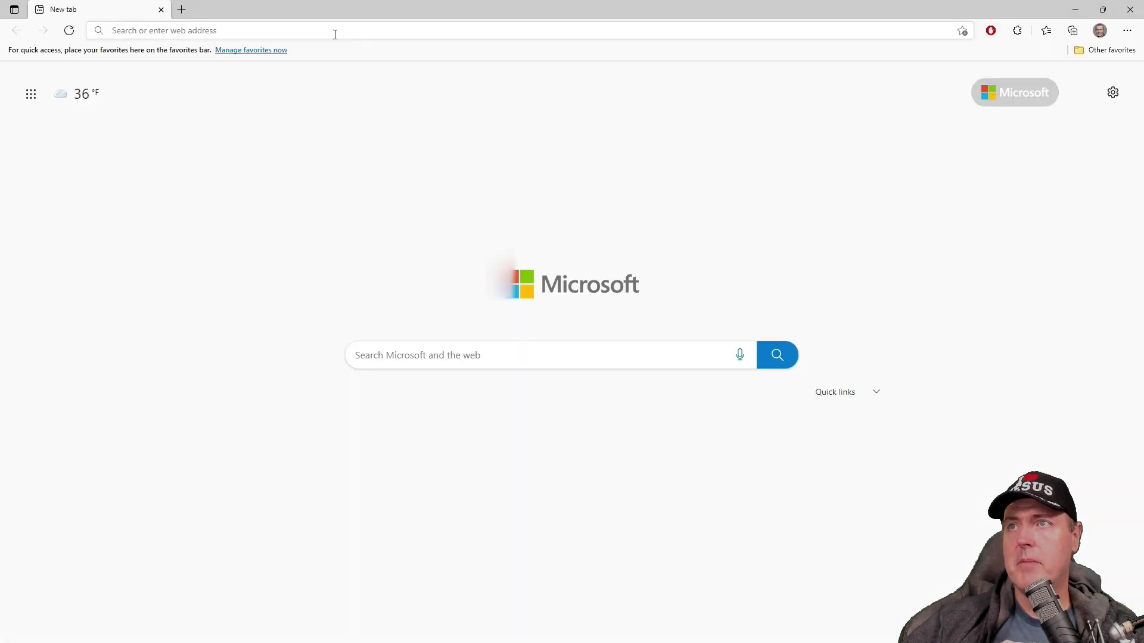
left_click(334, 30)
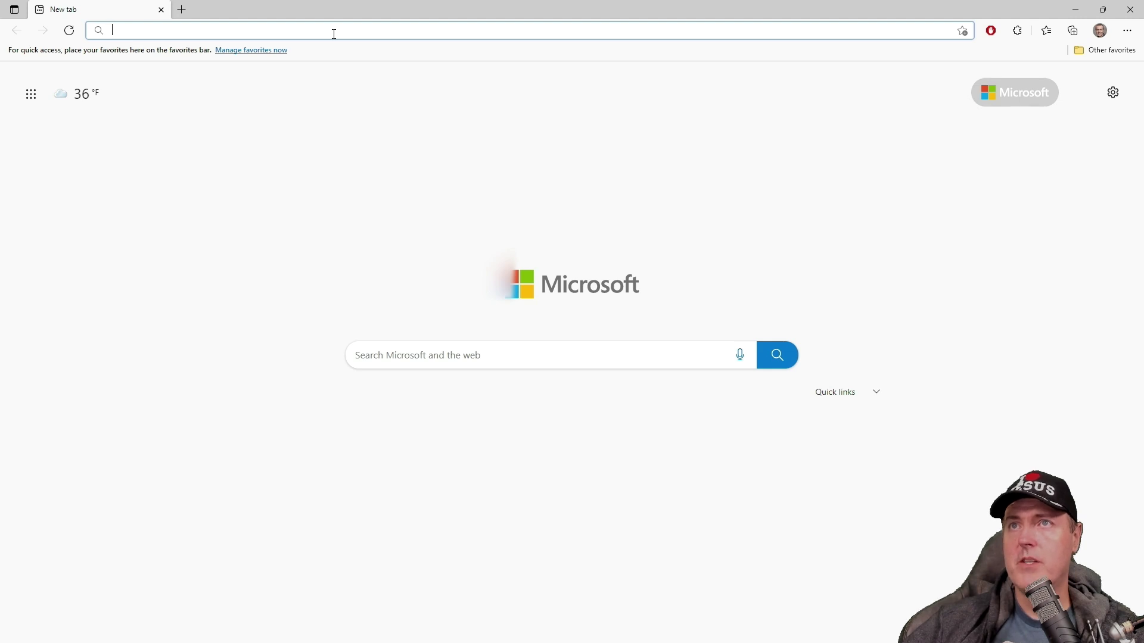
key("ctrl+v")
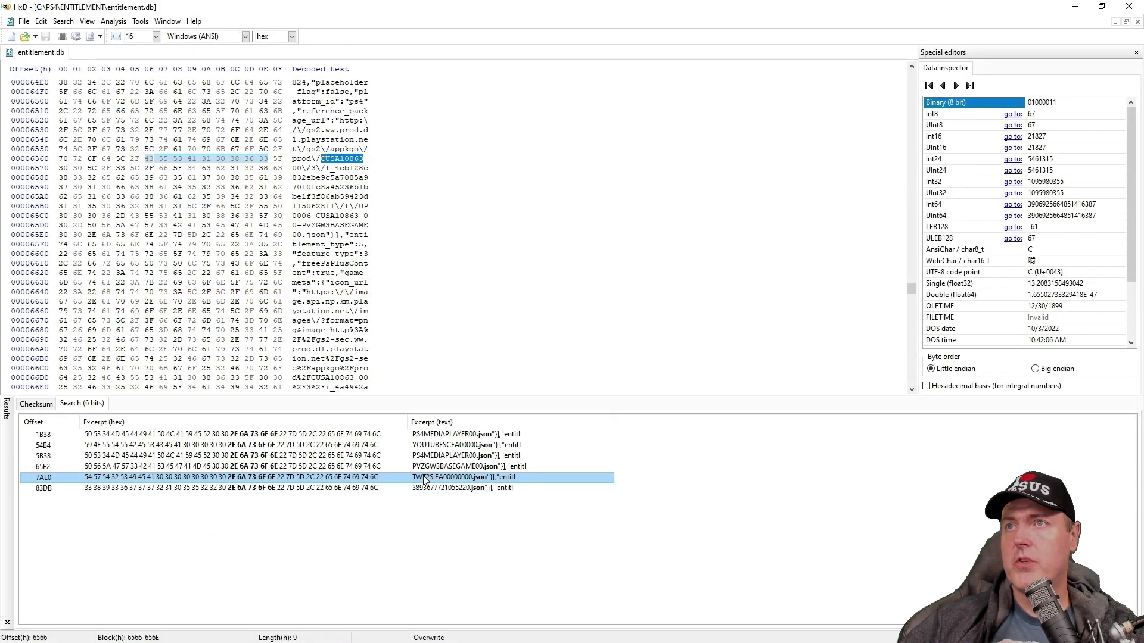
Step: Jump to the TWT2SIEA00000000.json hit in HxD and highlight the title ID CUSA23446 in its package URL
double_click(425, 480)
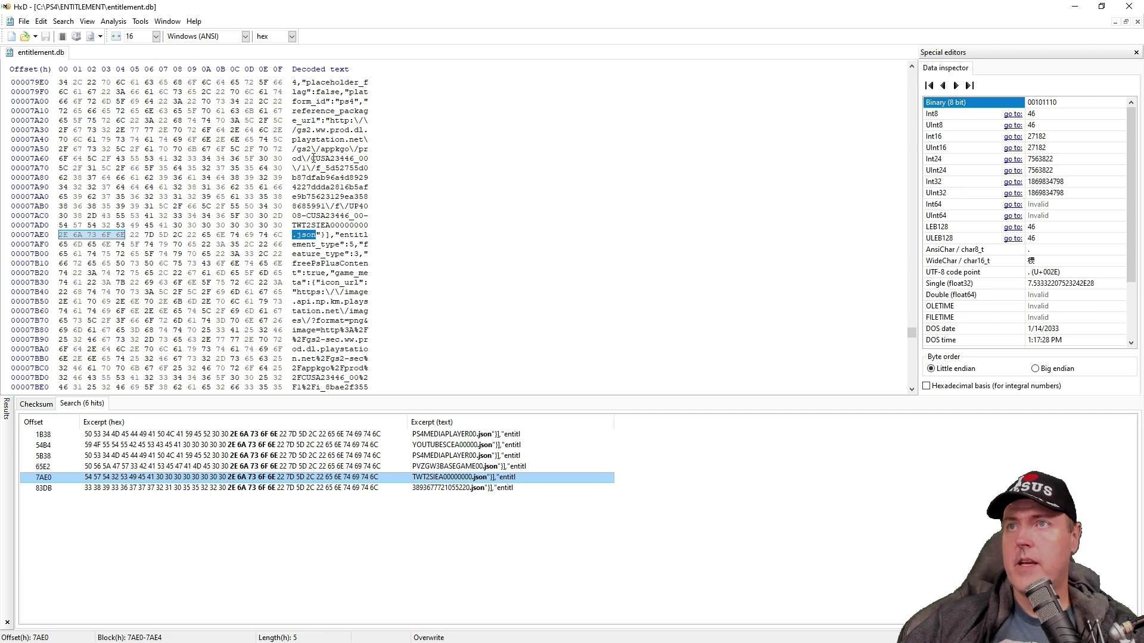
left_click_drag(311, 158, 355, 159)
right_click(356, 159)
key("Escape")
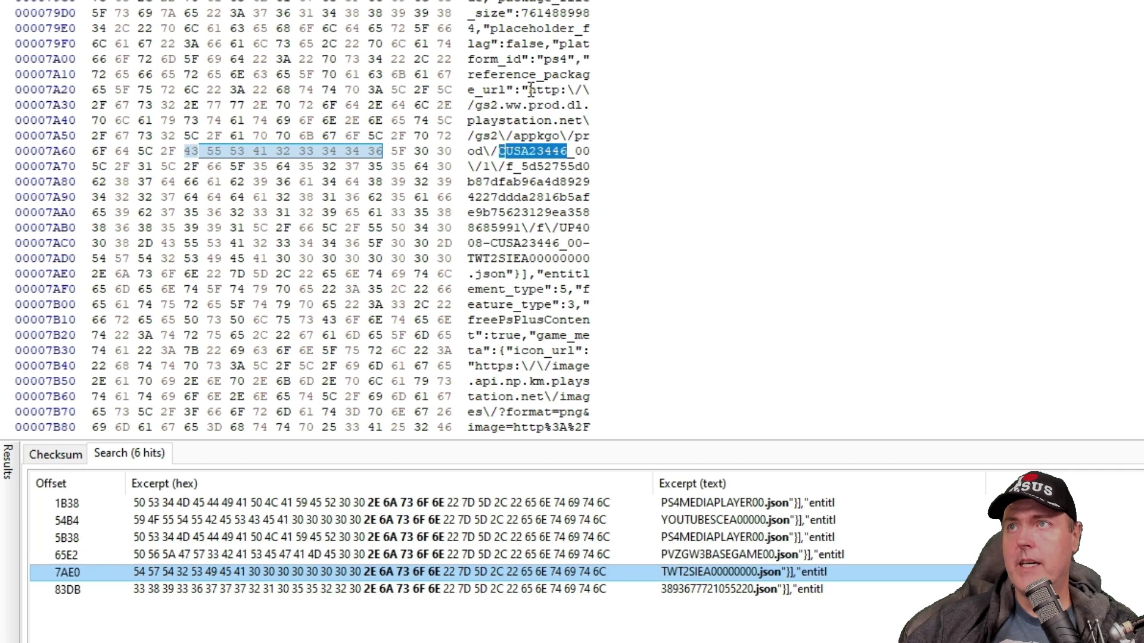
Step: Copy the full reference package URL ending in TWT2SIEA00000000.json from the decoded text and paste it into Notepad
left_click_drag(530, 90, 507, 273)
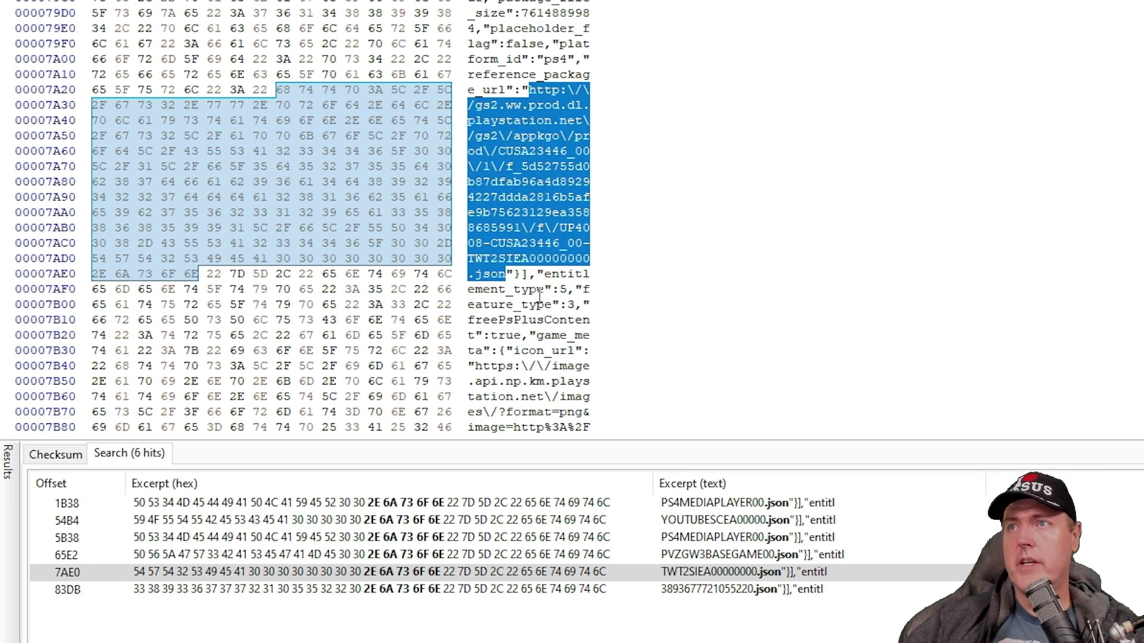
right_click(560, 168)
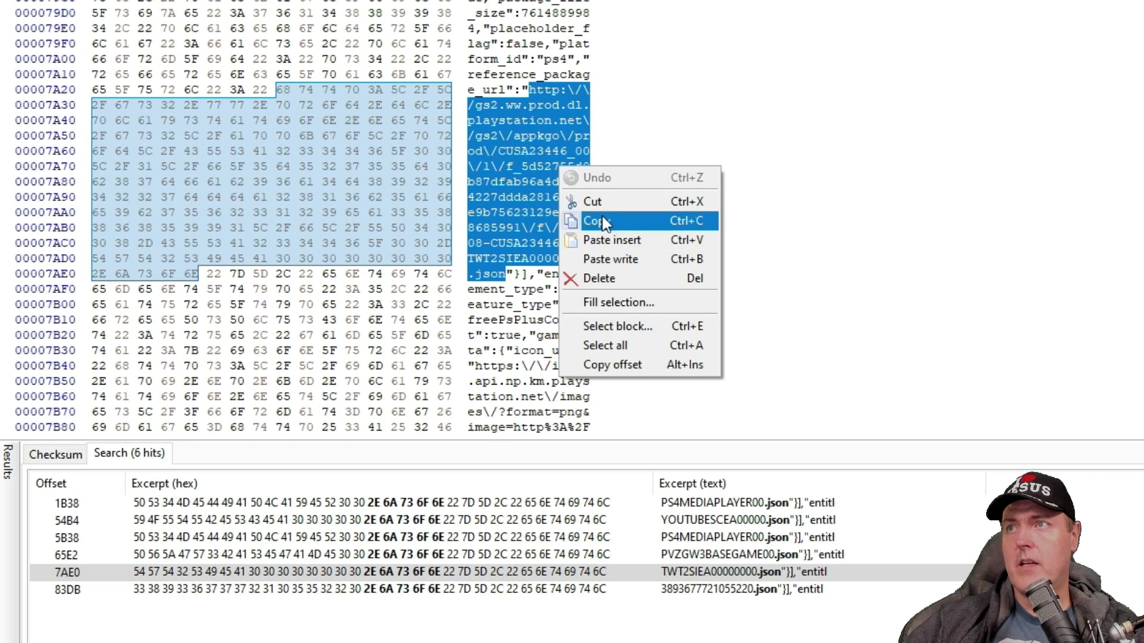
left_click(599, 221)
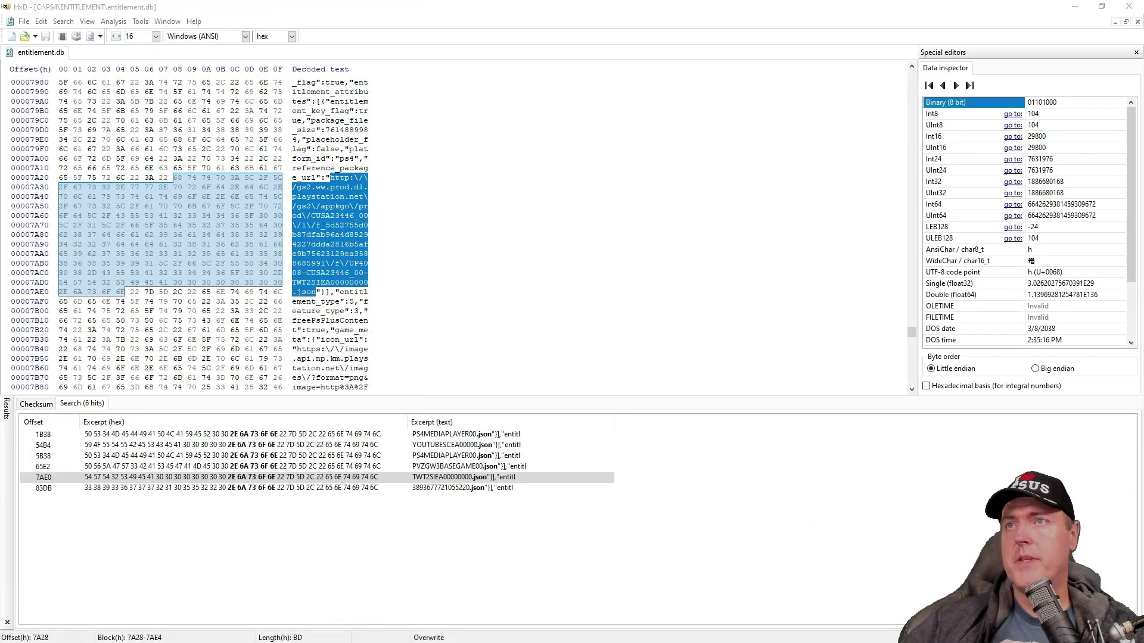
left_click_drag(582, 102, 556, 99)
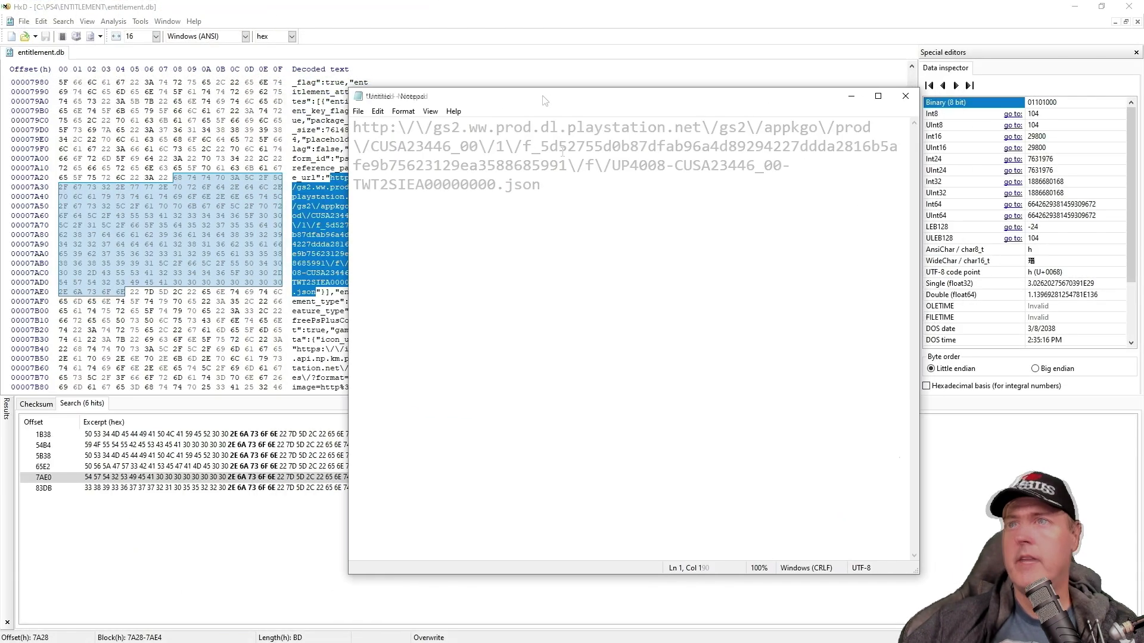
Step: Replace every "\/" with "/" in the pasted TWT2SIEA00000000.json URL and select the whole cleaned URL
left_click(378, 112)
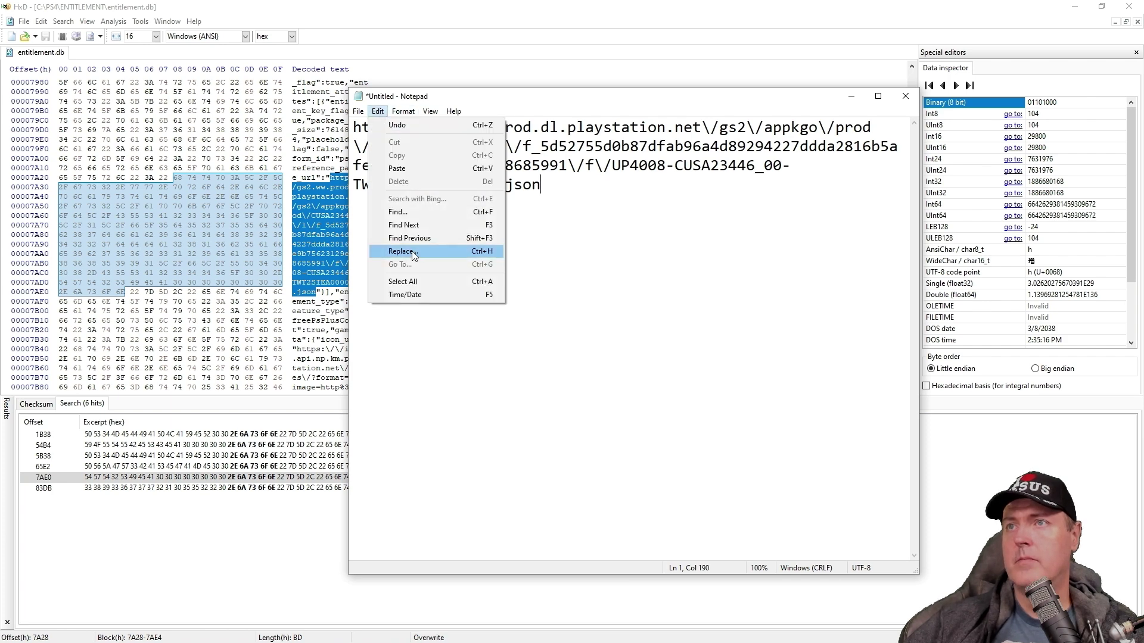
left_click(403, 251)
left_click(562, 223)
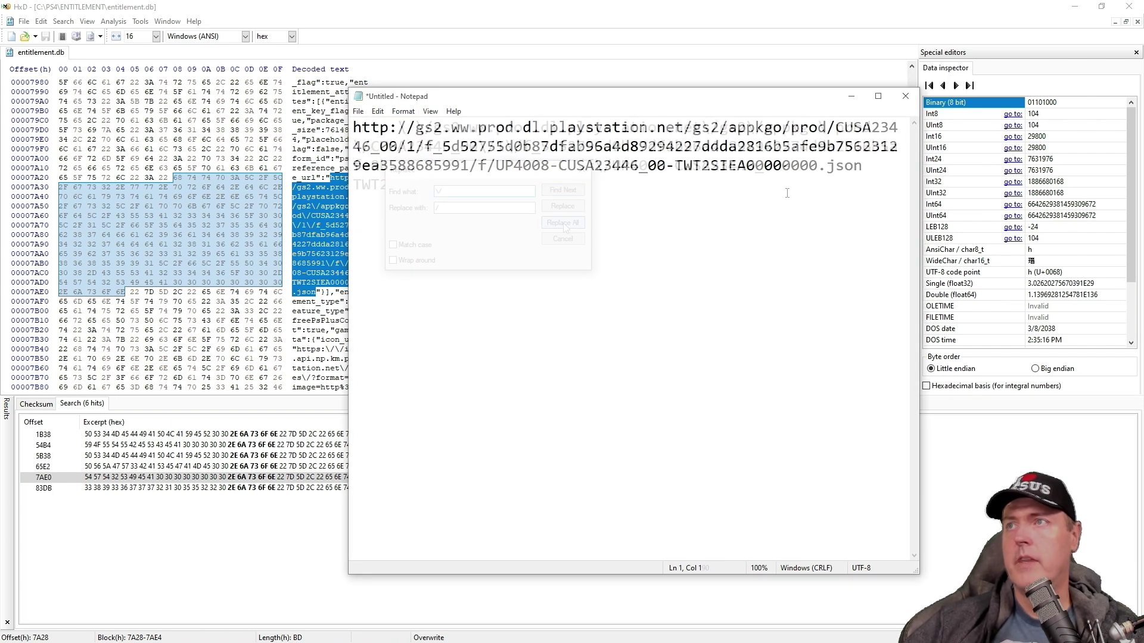
left_click_drag(865, 167, 344, 123)
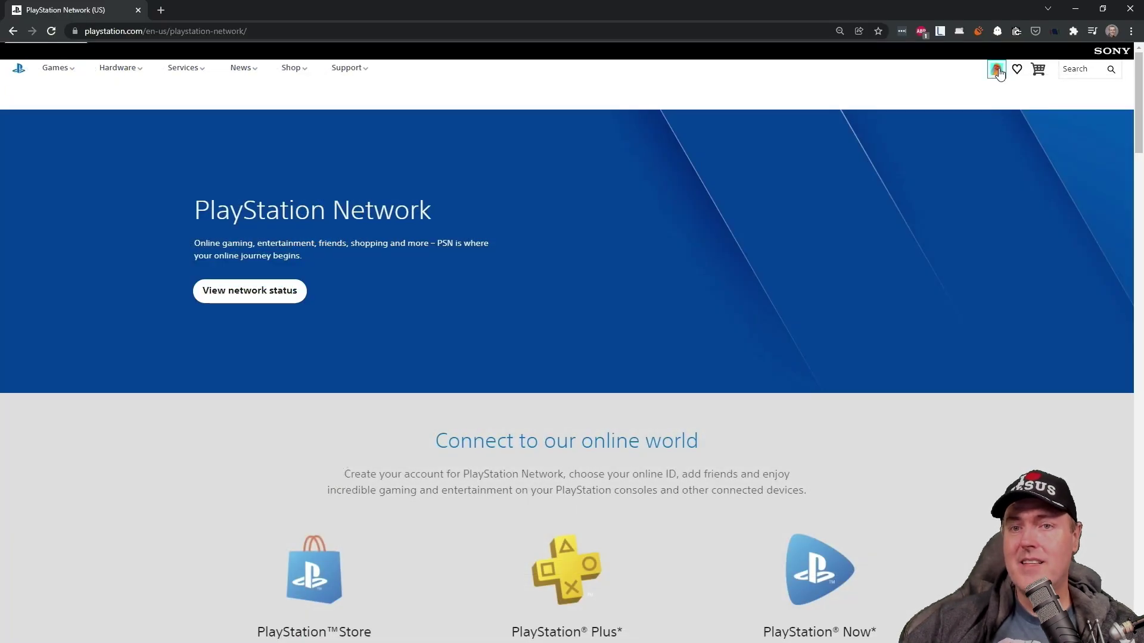
Step: Check the signed-in PlayStation Network account in Chrome, and load the cleaned TWT2SIEA00000000.json URL
left_click(997, 70)
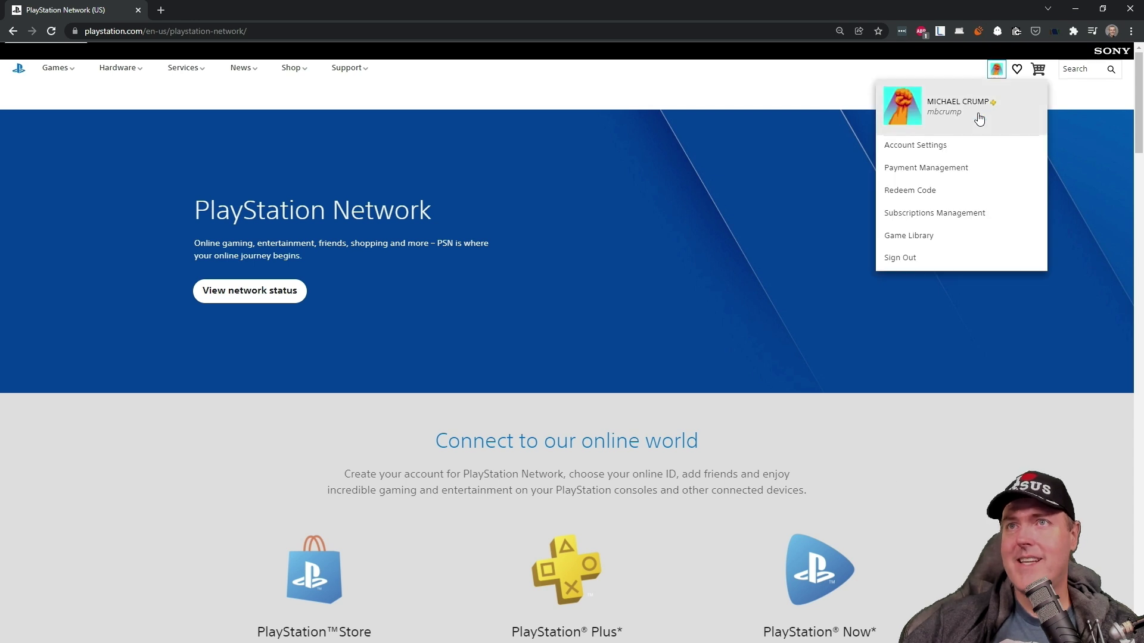
left_click(704, 98)
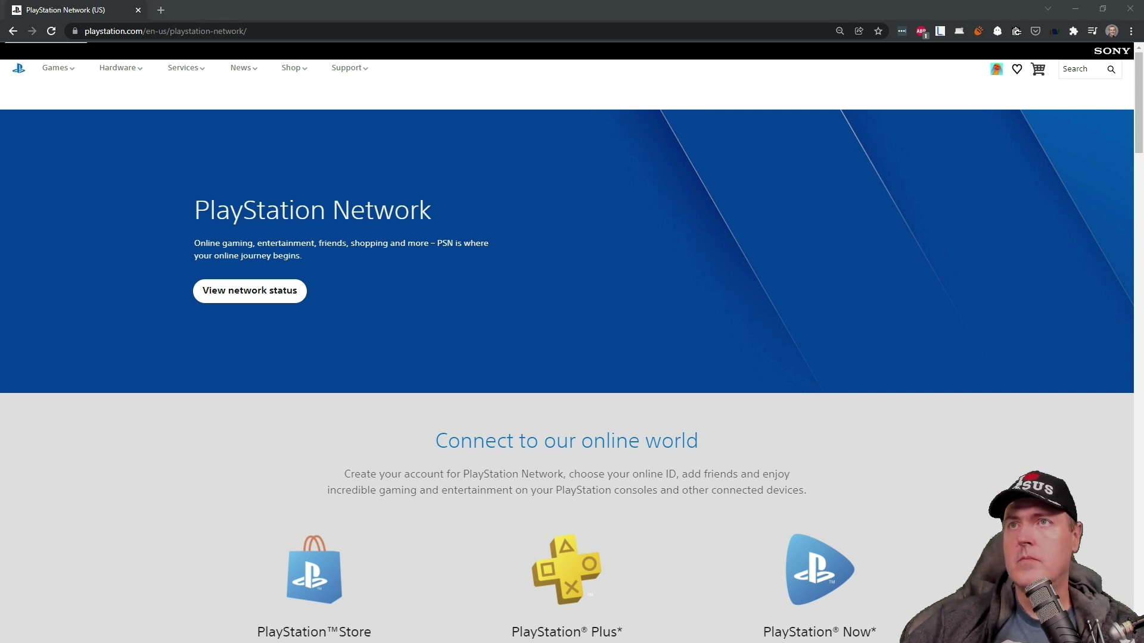
left_click(273, 33)
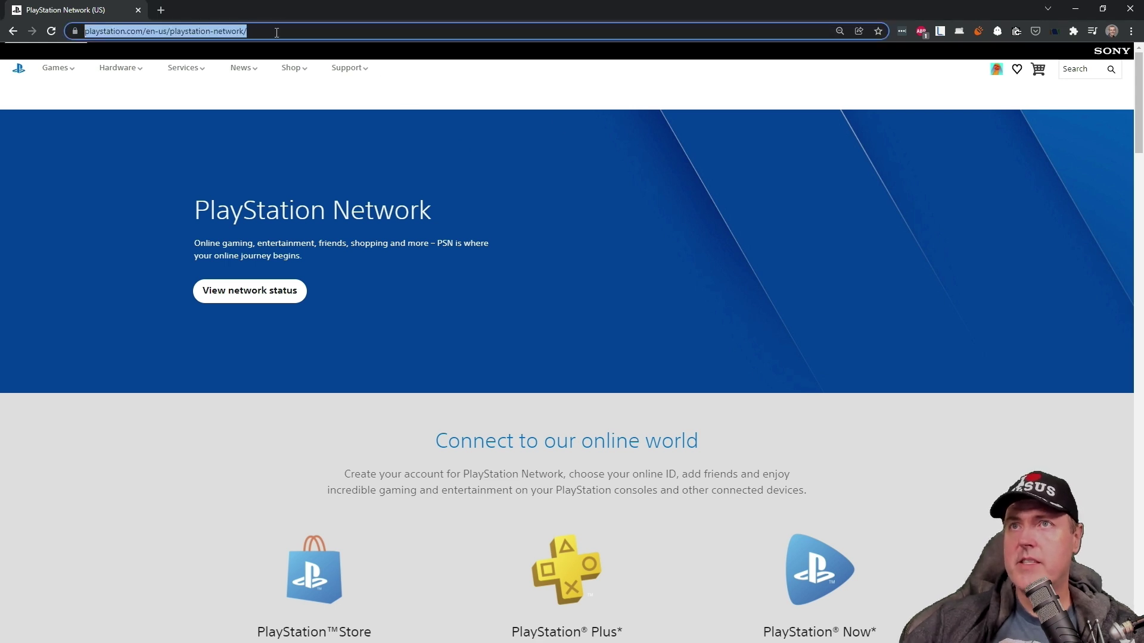
key("ctrl+v")
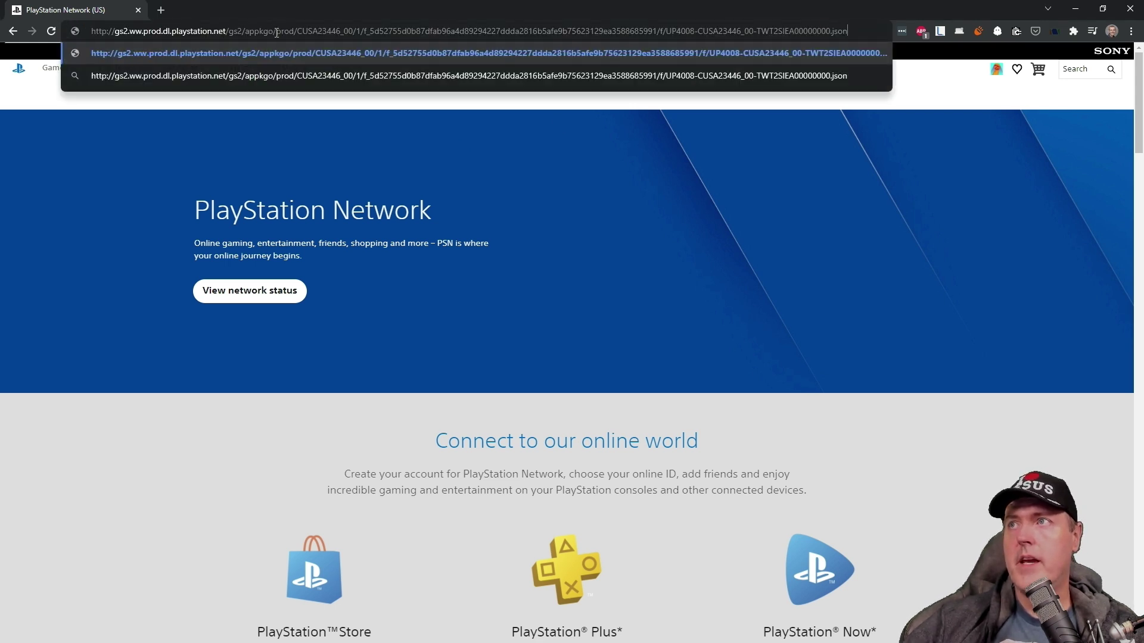
key("Return")
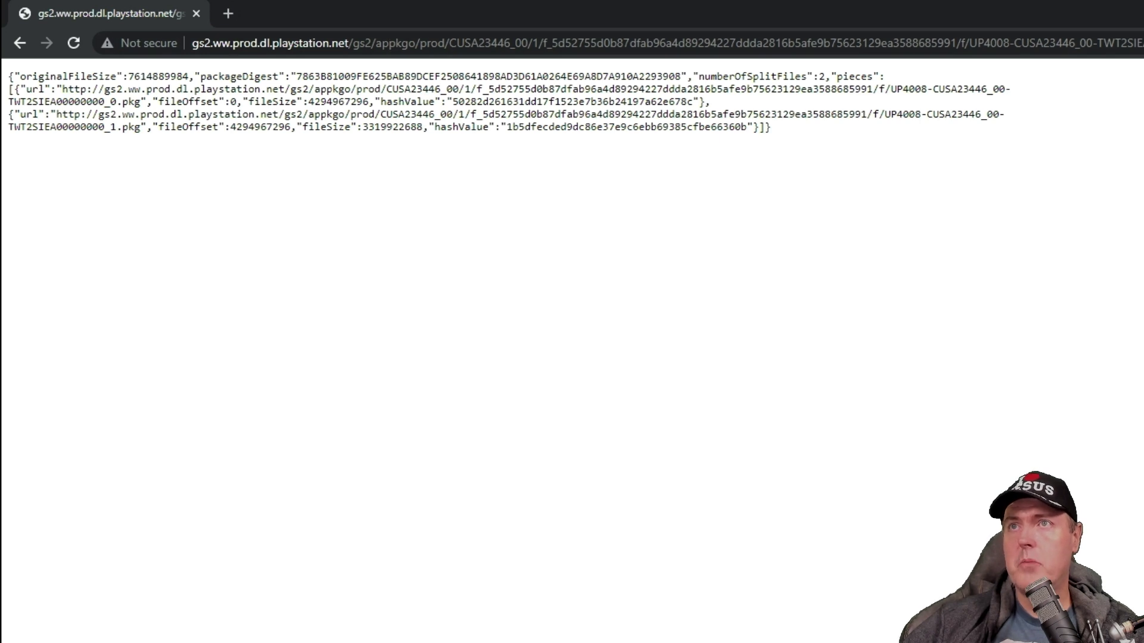
Step: Copy the first piece's URL ending in TWT2SIEA00000000_0.pkg from the JSON and open it in a new tab to download it
left_click_drag(63, 89, 131, 97)
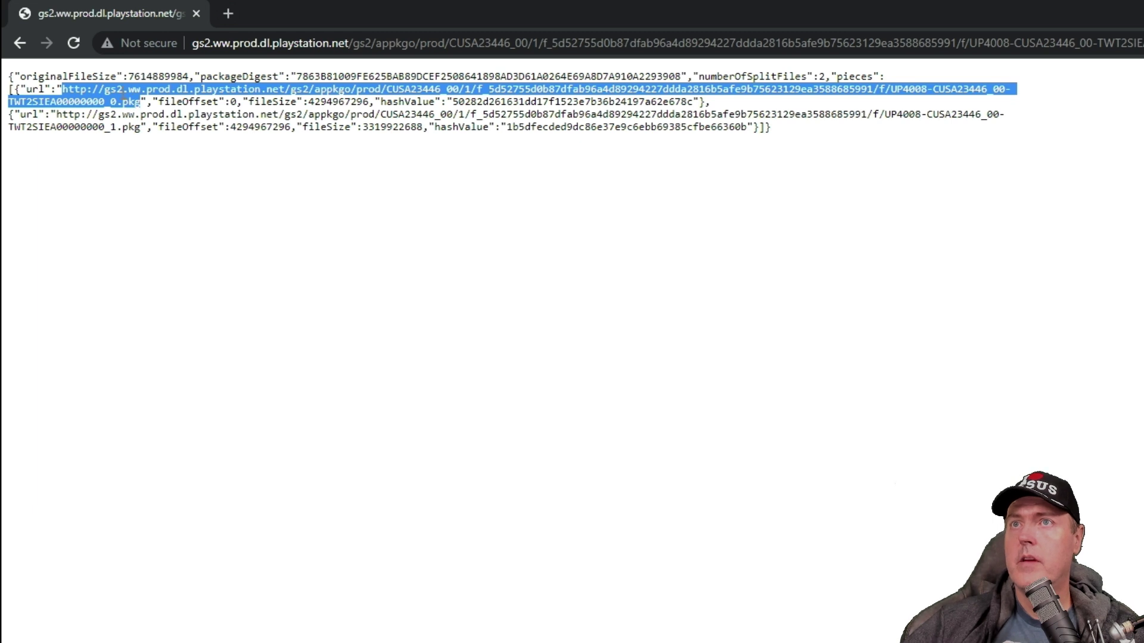
right_click(131, 97)
left_click(162, 106)
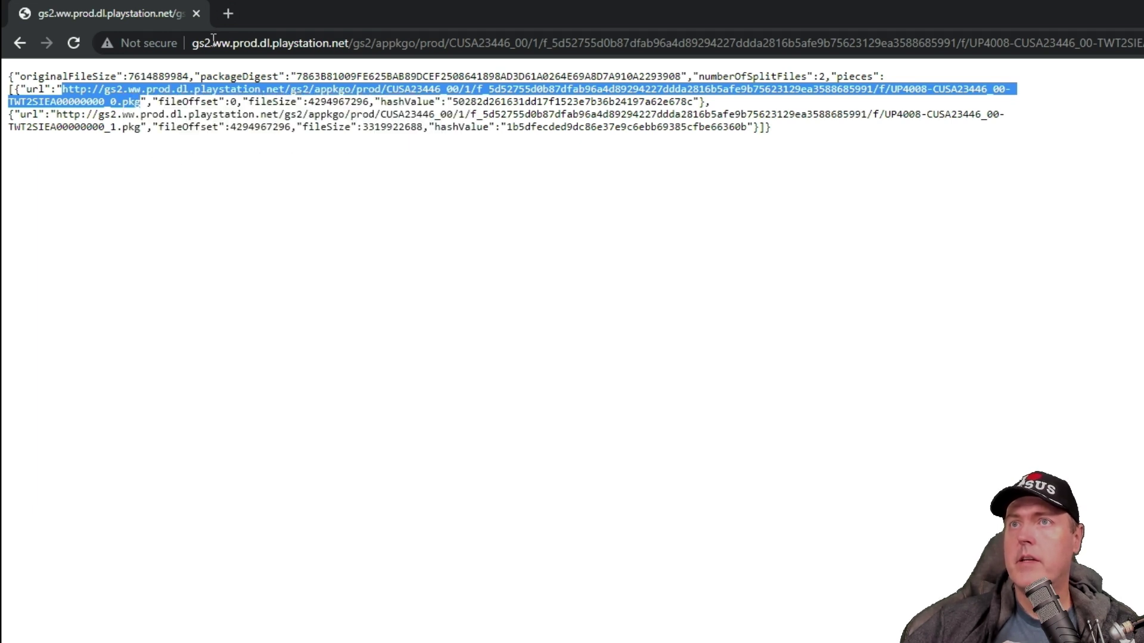
left_click(229, 14)
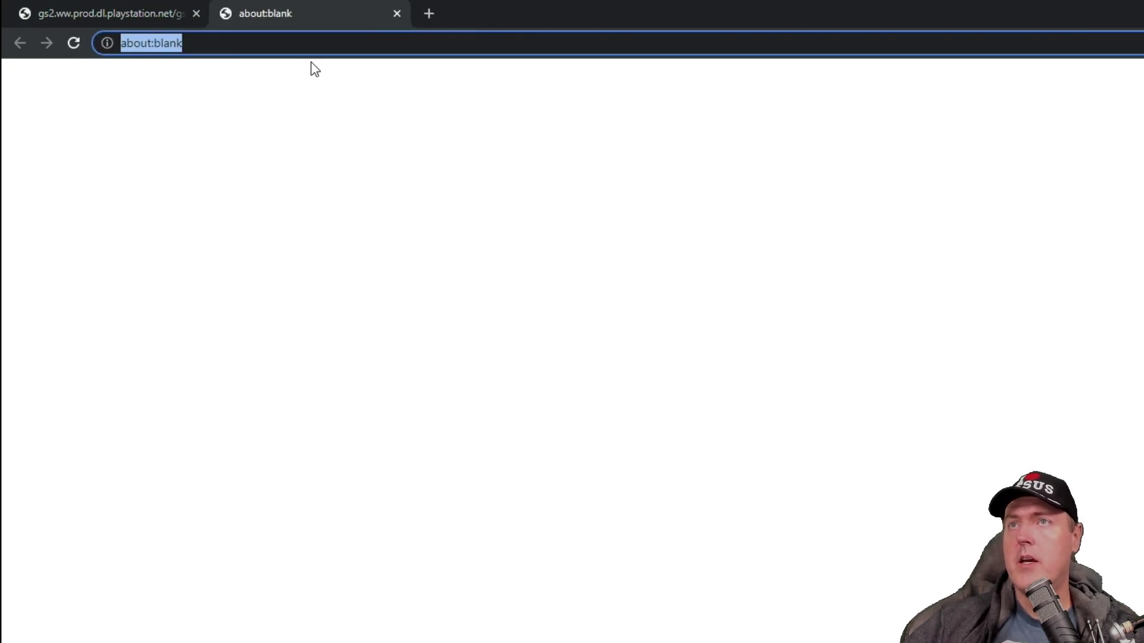
key("ctrl+v")
key("Return")
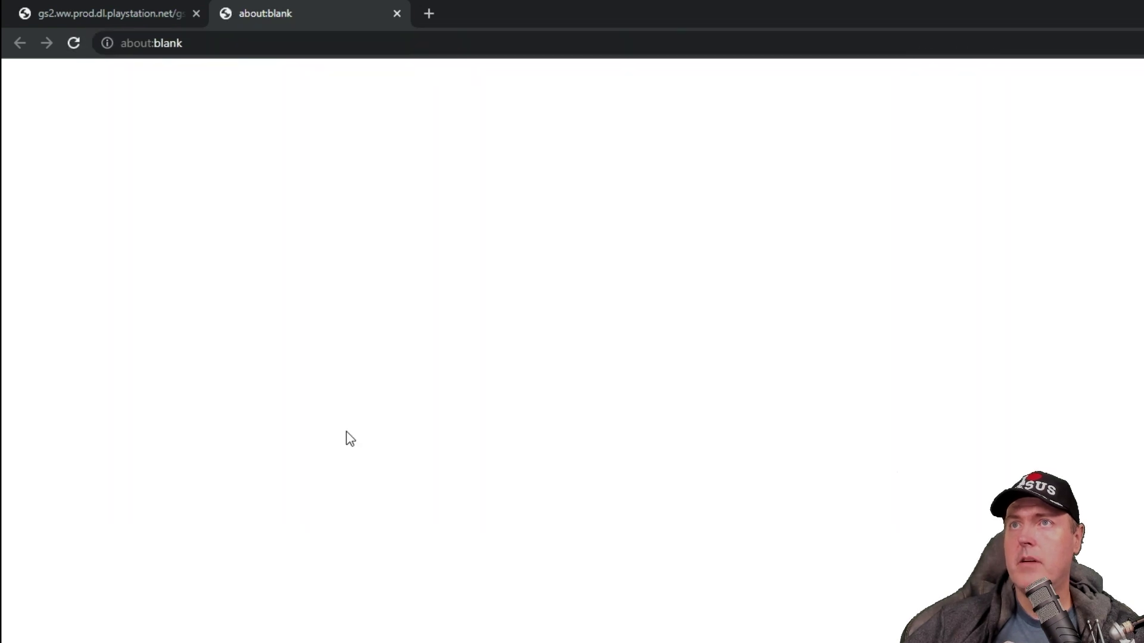
Step: Copy the second piece's URL ending in TWT2SIEA00000000_1.pkg from the JSON and open it in the blank tab to download it
left_click(92, 13)
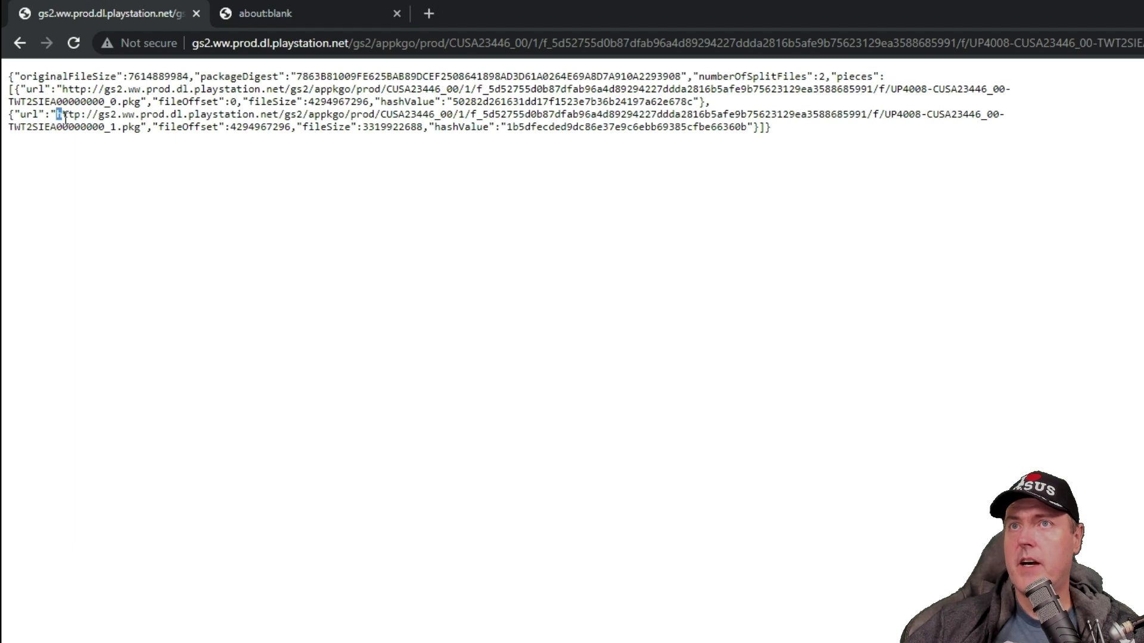
left_click_drag(56, 114, 117, 125)
right_click(117, 125)
left_click(149, 133)
left_click(298, 14)
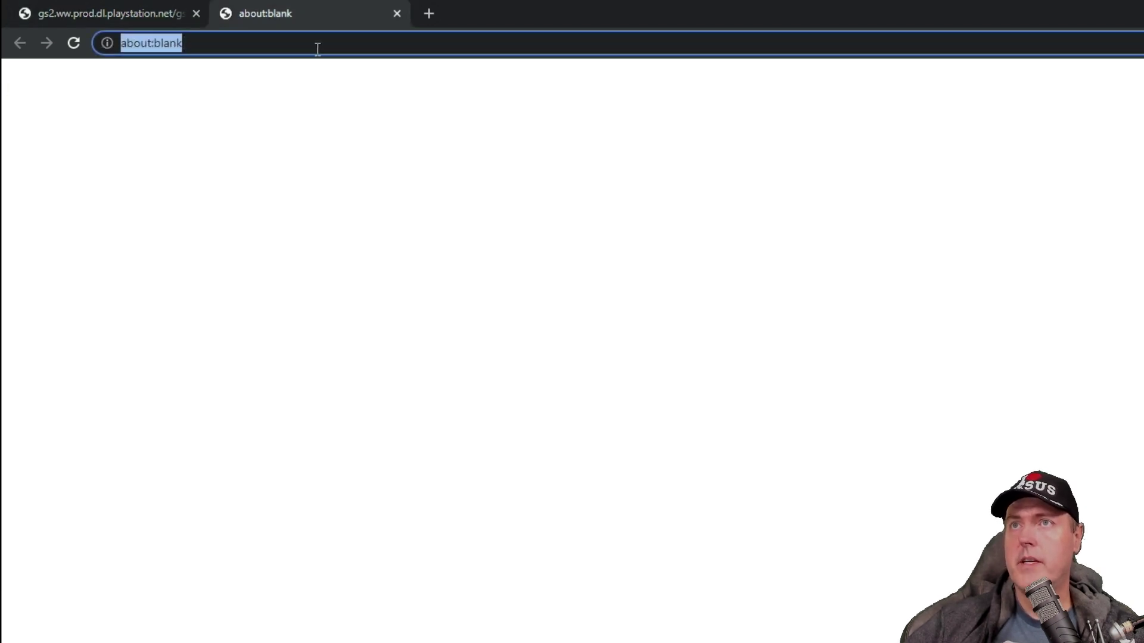
key("ctrl+v")
key("Return")
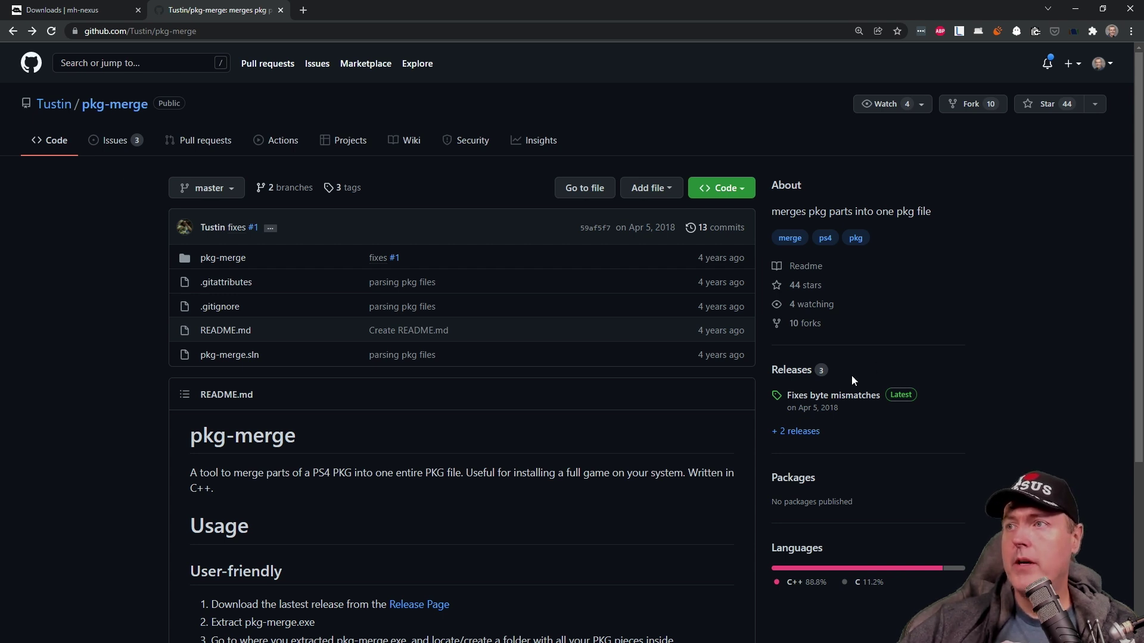
Step: Open the releases page of the pkg-merge repository on GitHub
left_click(792, 370)
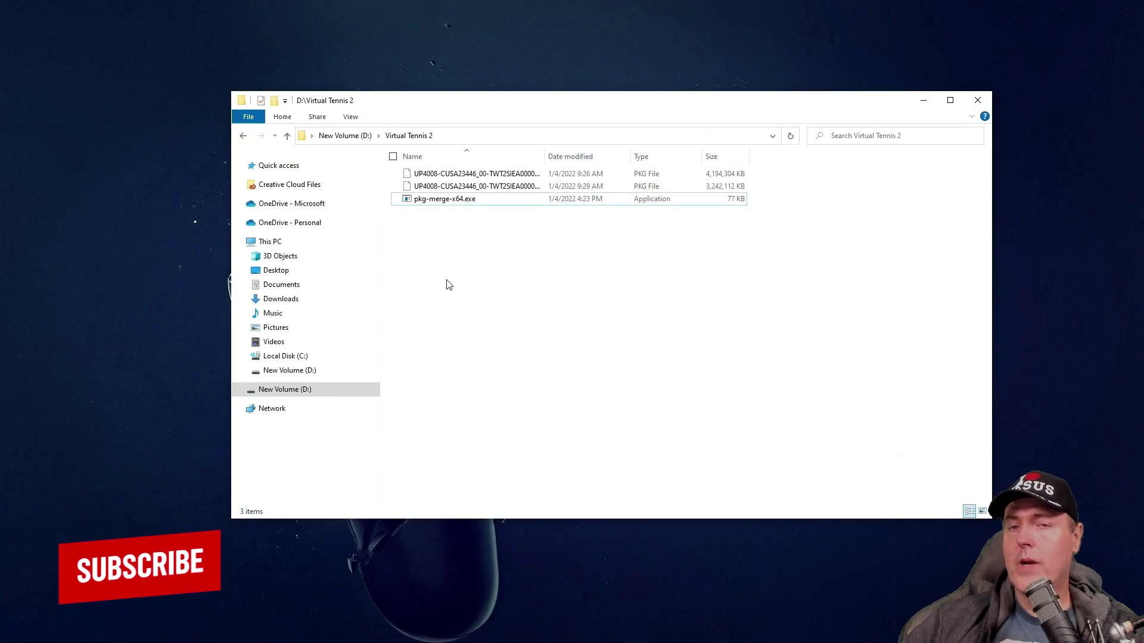
Step: Create a folder named packages inside D:\Virtual Tennis 2 in File Explorer
right_click(448, 283)
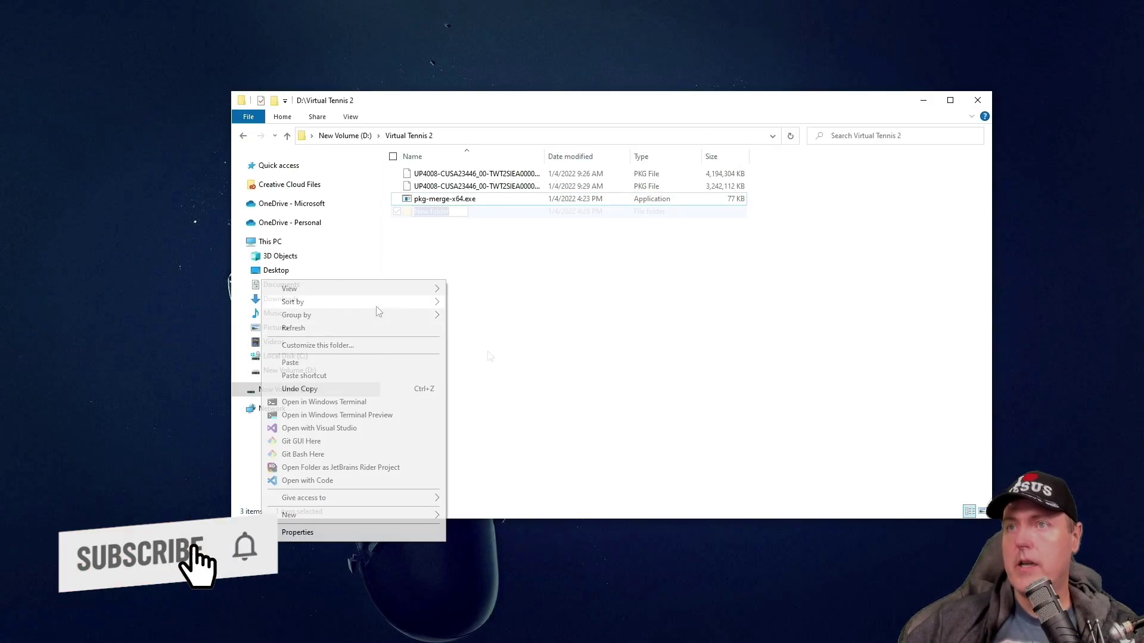
type("packa")
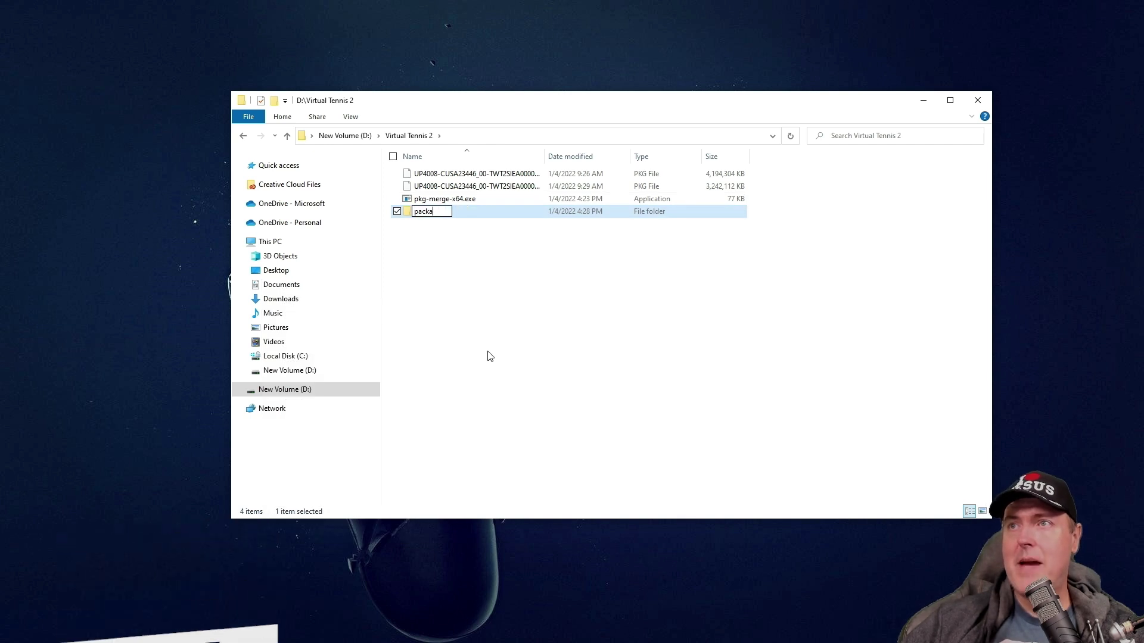
type("ges")
key("Return")
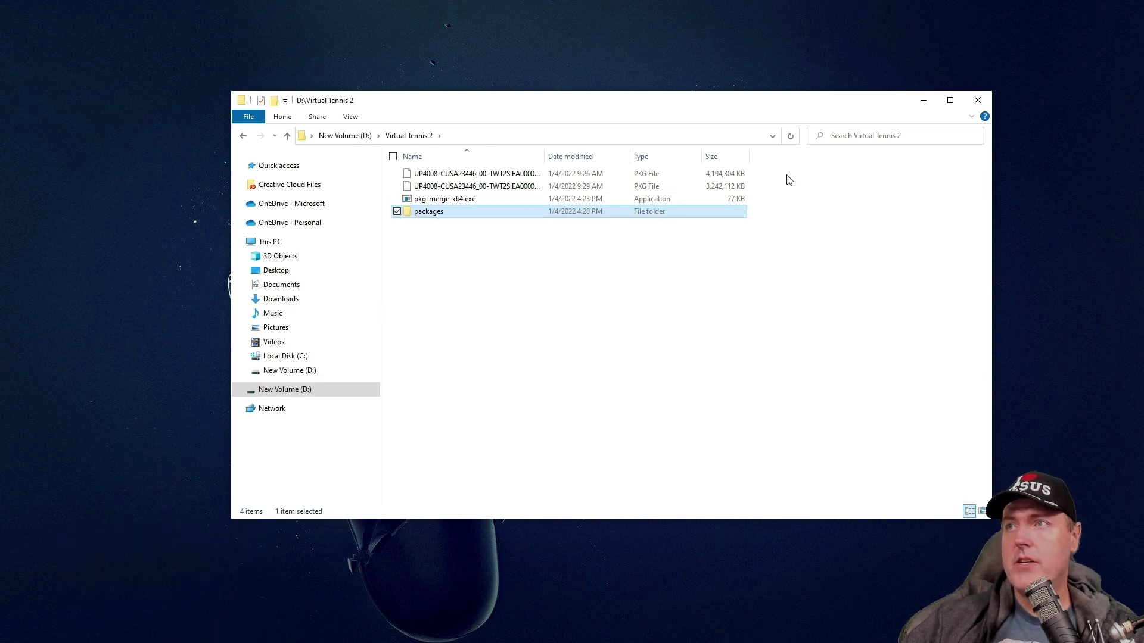
Step: Move both UP4008-CUSA23446_00 PKG files into the packages folder and select that folder
left_click_drag(789, 180, 694, 173)
left_click_drag(470, 180, 423, 212)
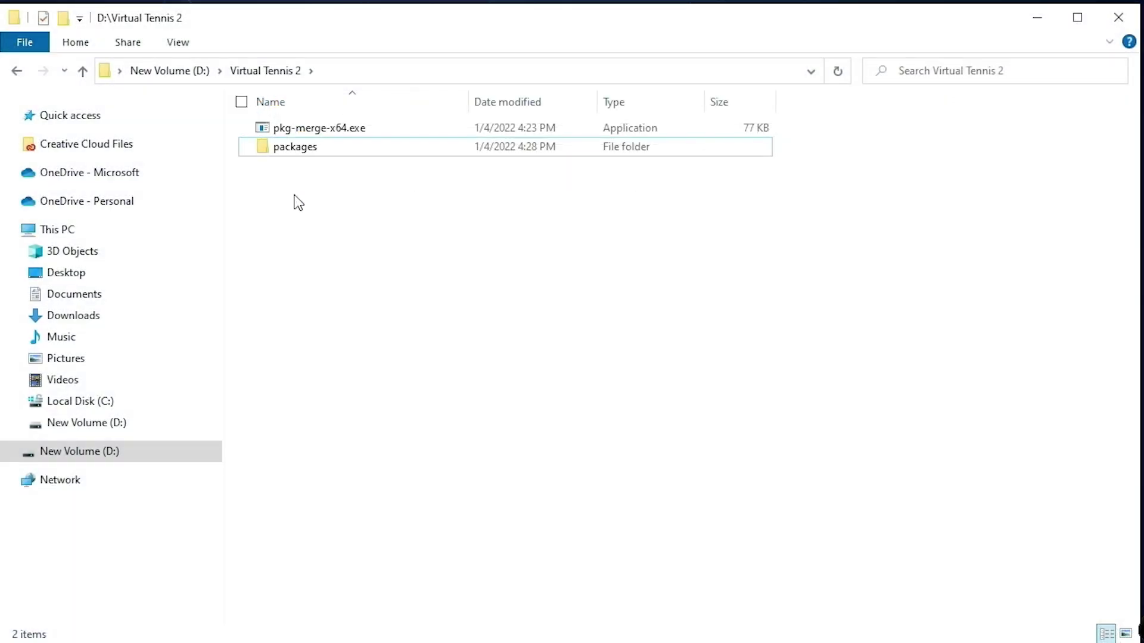
mouse_move(294, 150)
left_mouse_down()
mouse_move(312, 128)
mouse_move(313, 148)
left_mouse_up()
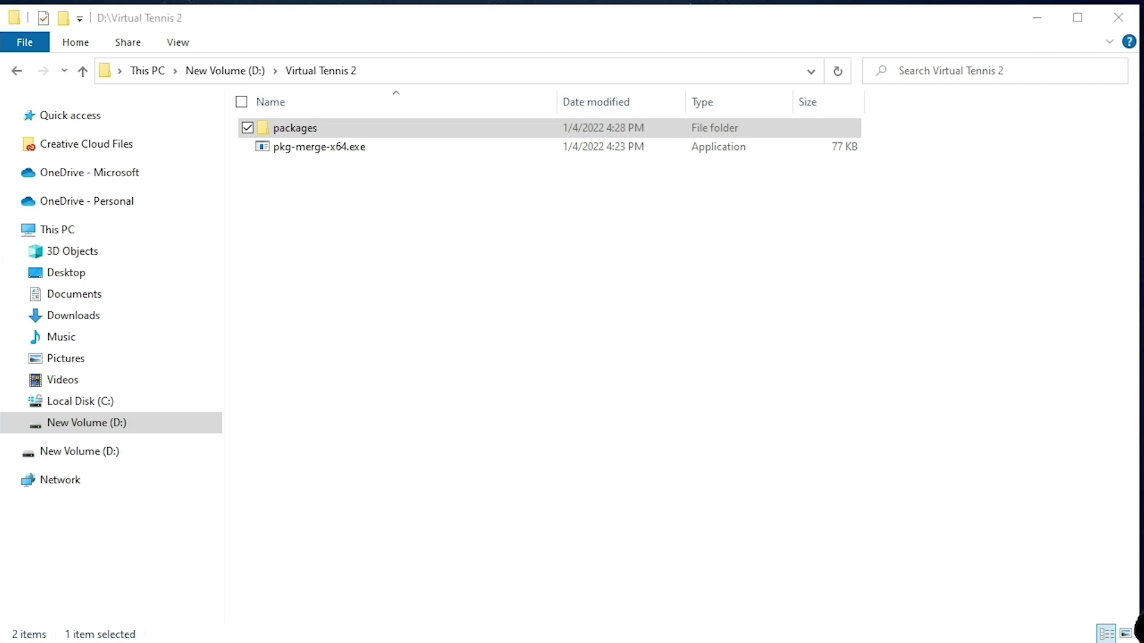
Step: Copy the merged UP4008-CUSA23446_00 PKG file from the packages folder
left_click(364, 268)
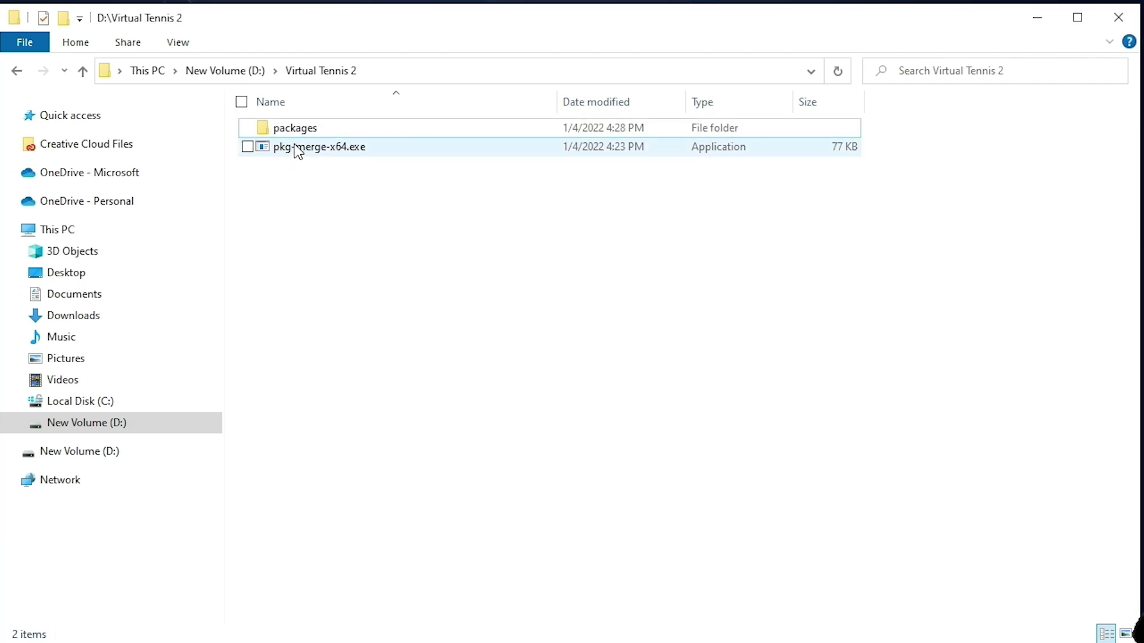
double_click(300, 131)
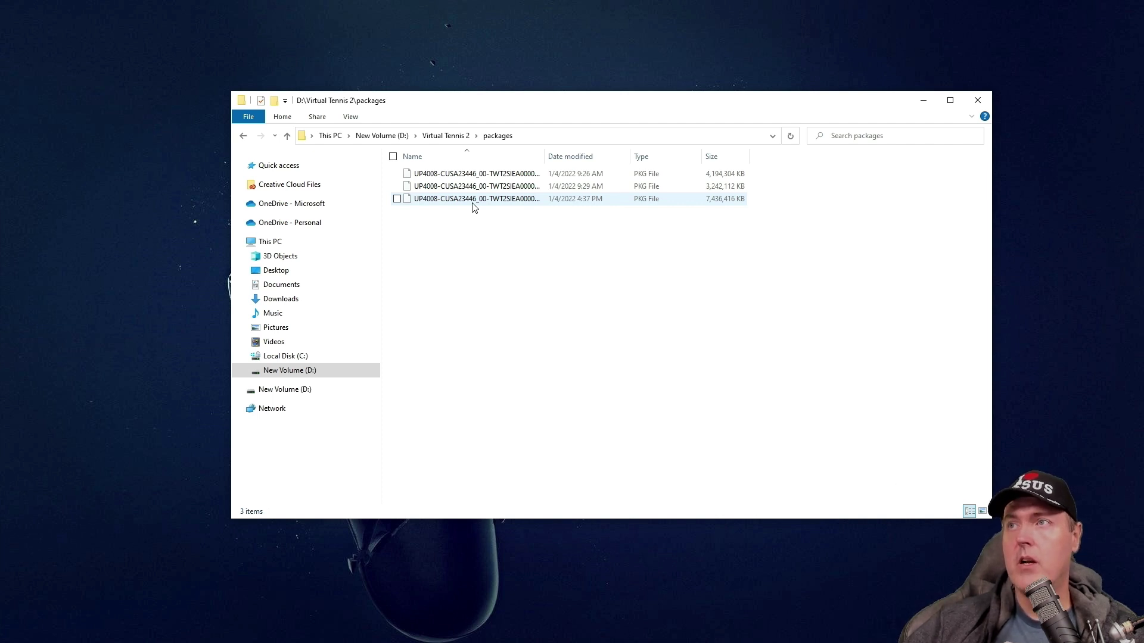
double_click(471, 200)
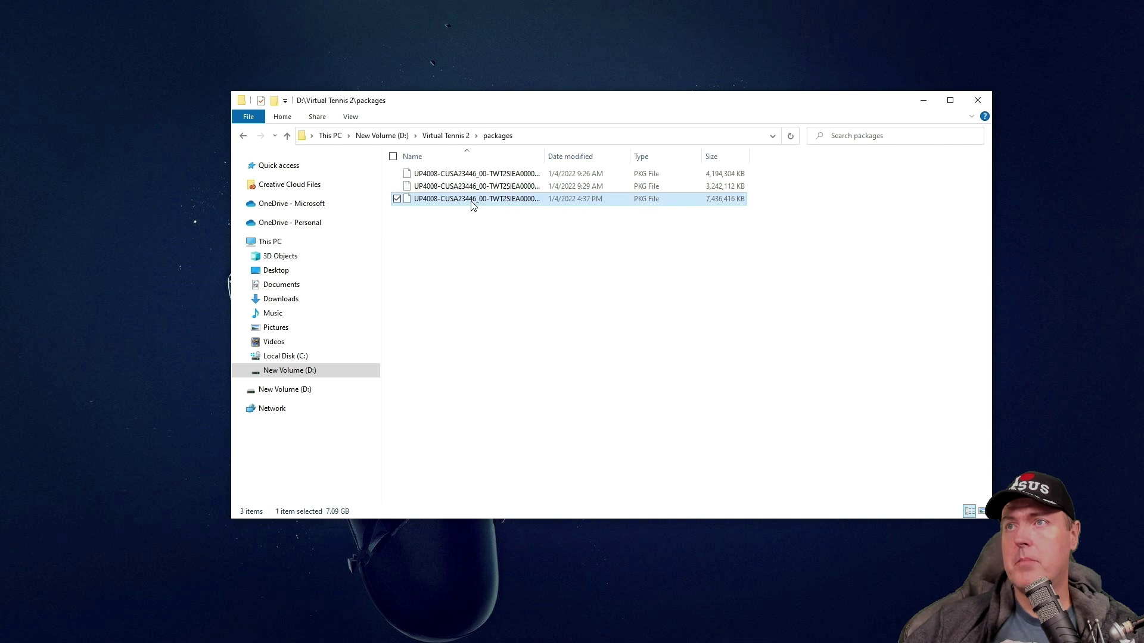
right_click(472, 200)
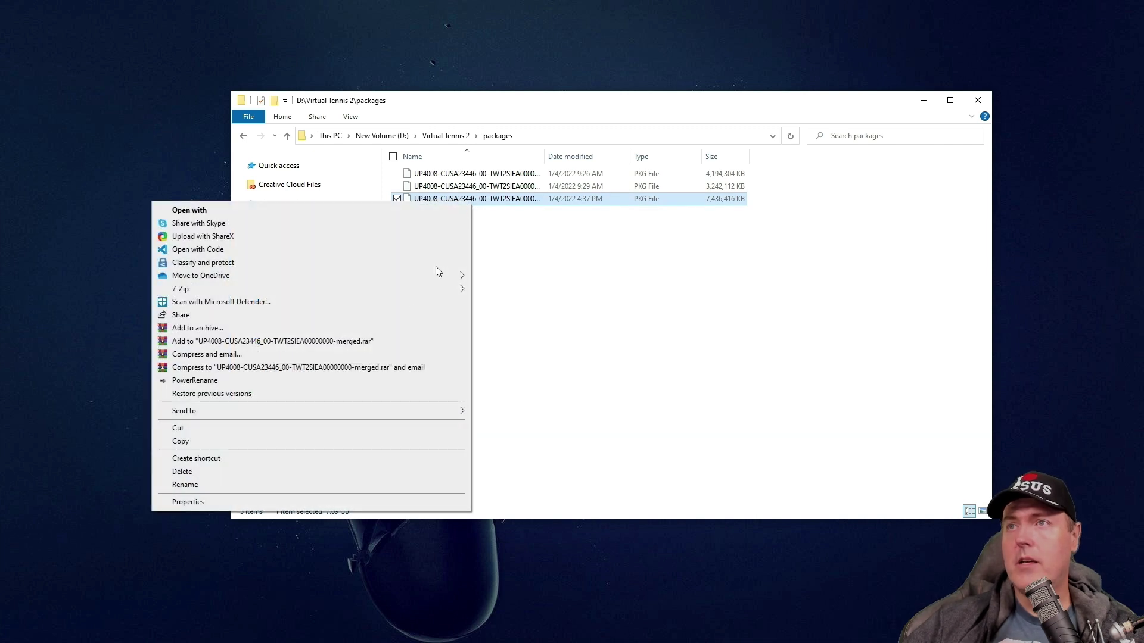
left_click(258, 441)
left_click(567, 315)
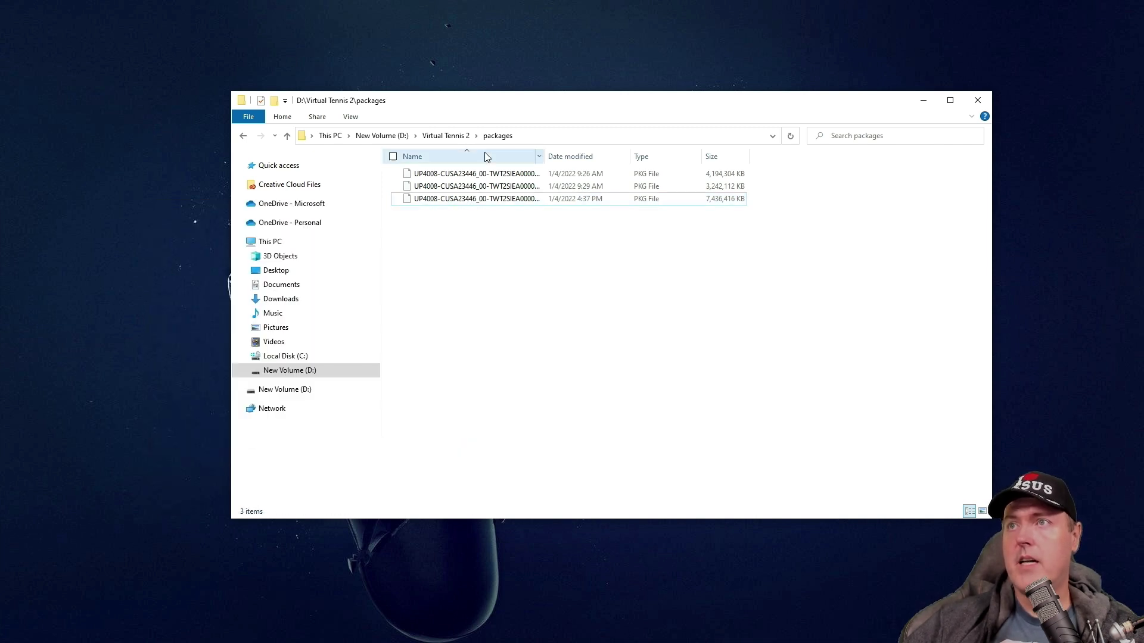
Step: Create a folder named Final in the Virtual Tennis 2 folder and paste the merged package into it
left_click(454, 136)
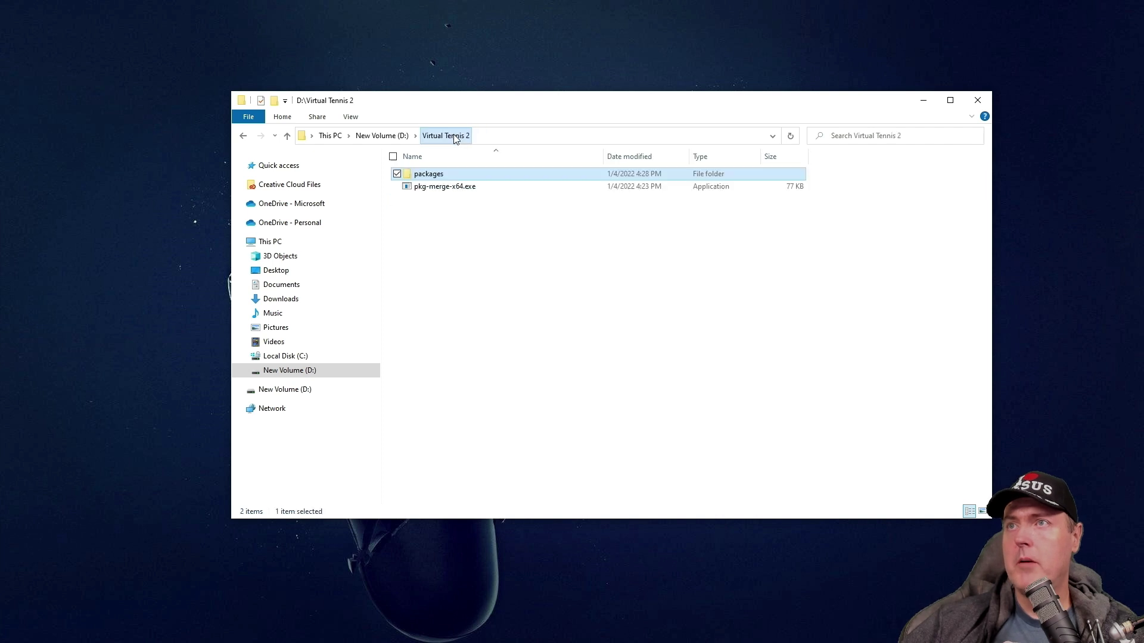
right_click(459, 253)
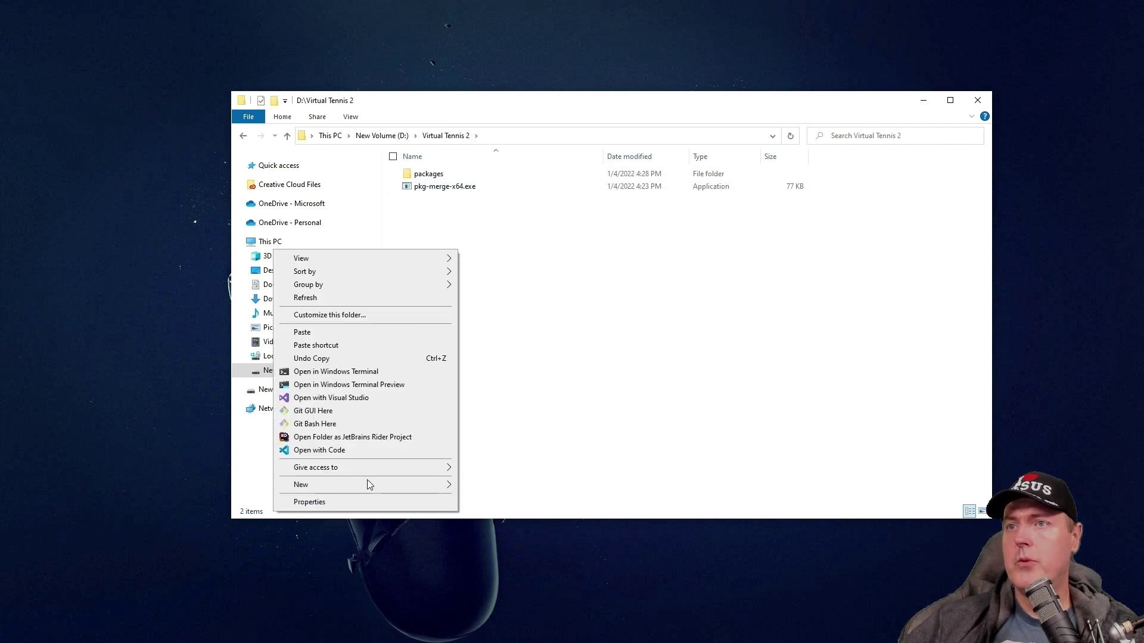
mouse_move(393, 484)
left_click(505, 322)
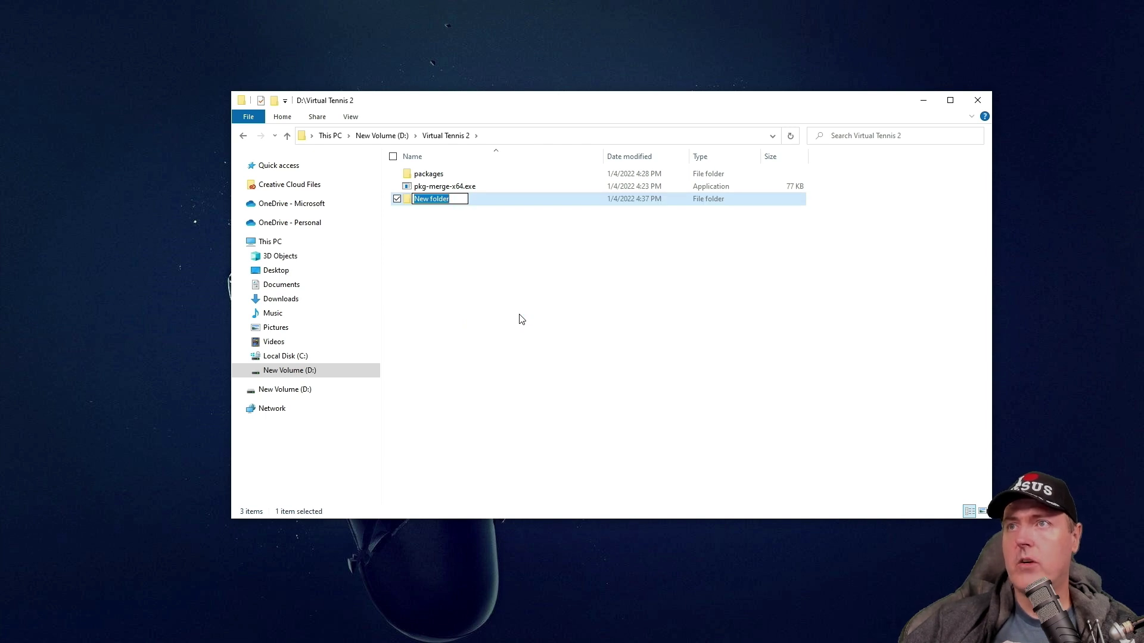
type("Final")
key("Return")
key("Return")
right_click(455, 224)
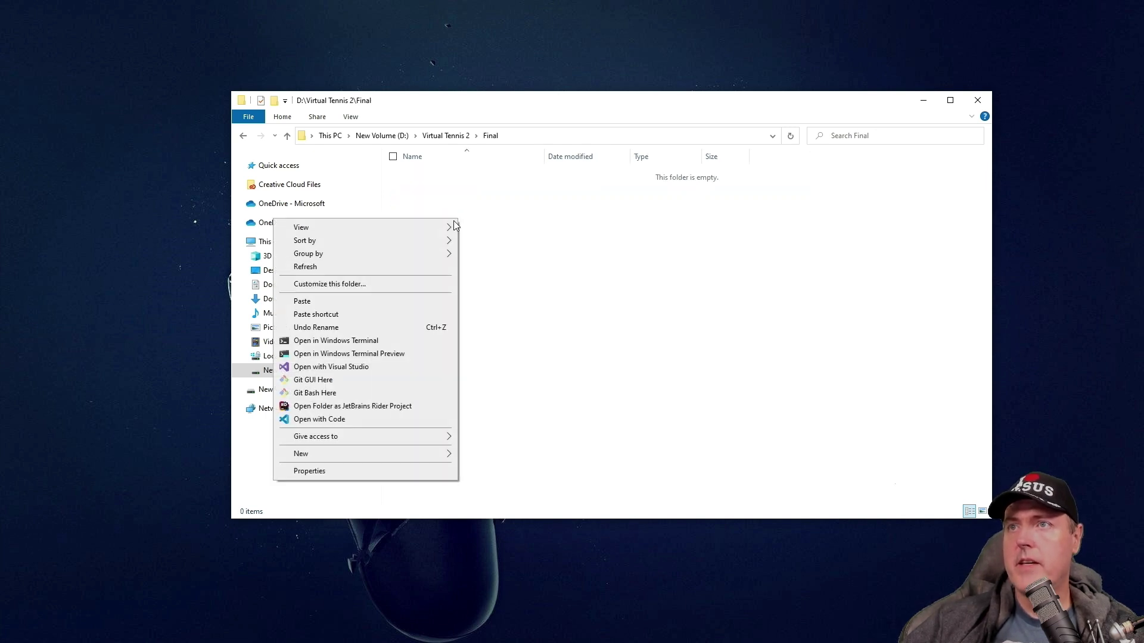
left_click(393, 302)
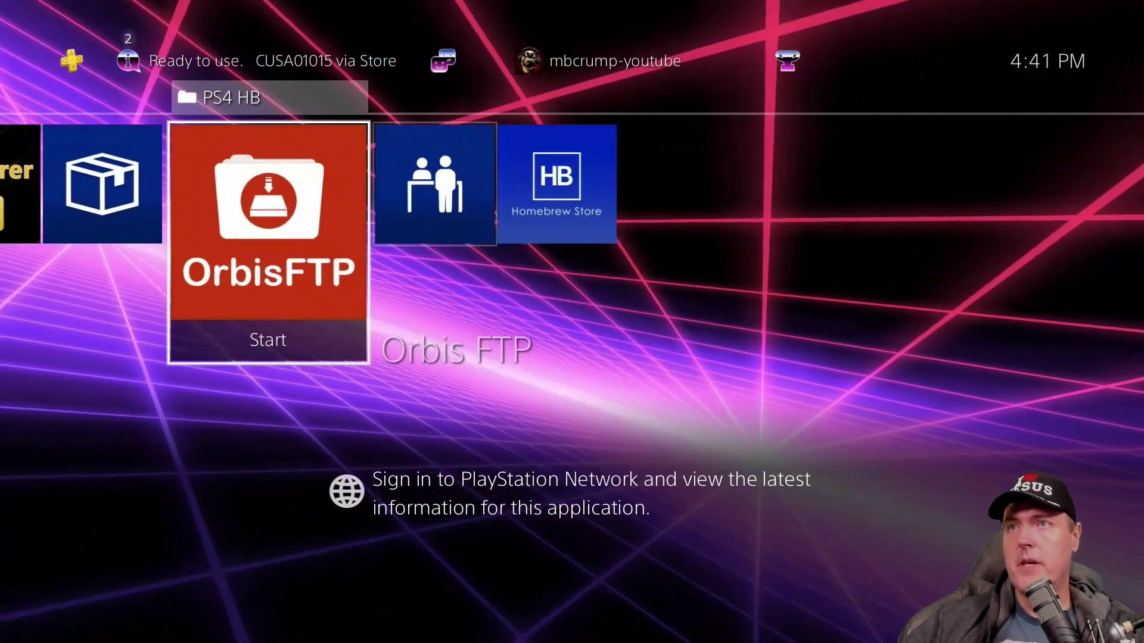
Step: Switch to the PS4's file manager and install the merged PKG from /mnt/usb0/Virtual Tennis 2/Final
key("Return")
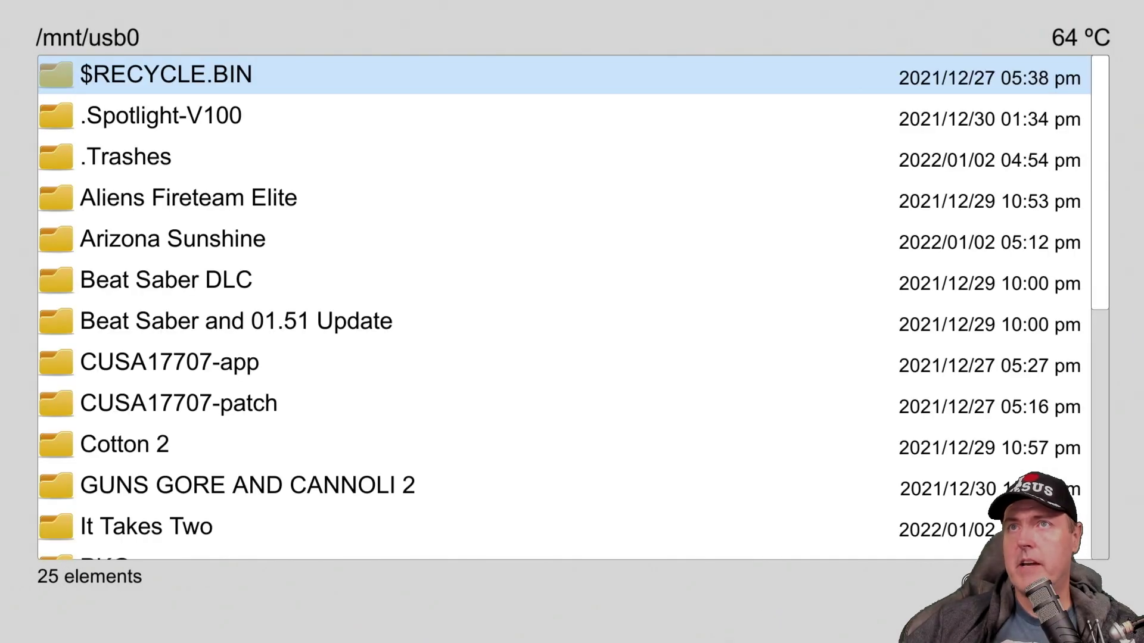
key("Down")
key("Down")
key("Down")
key("Down")
key("Down")
key("Down")
key("Down")
key("Down")
key("Down")
key("Down")
key("Down")
key("Down")
key("Down")
key("Down")
key("Down")
key("Down")
key("Down")
key("Down")
key("Down")
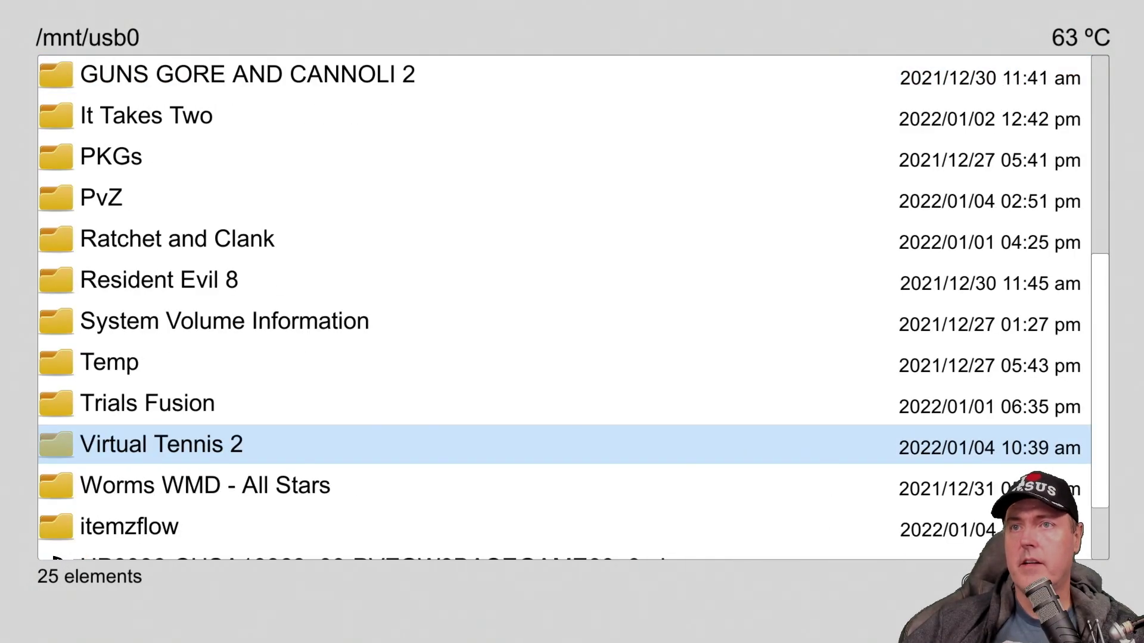
key("Return")
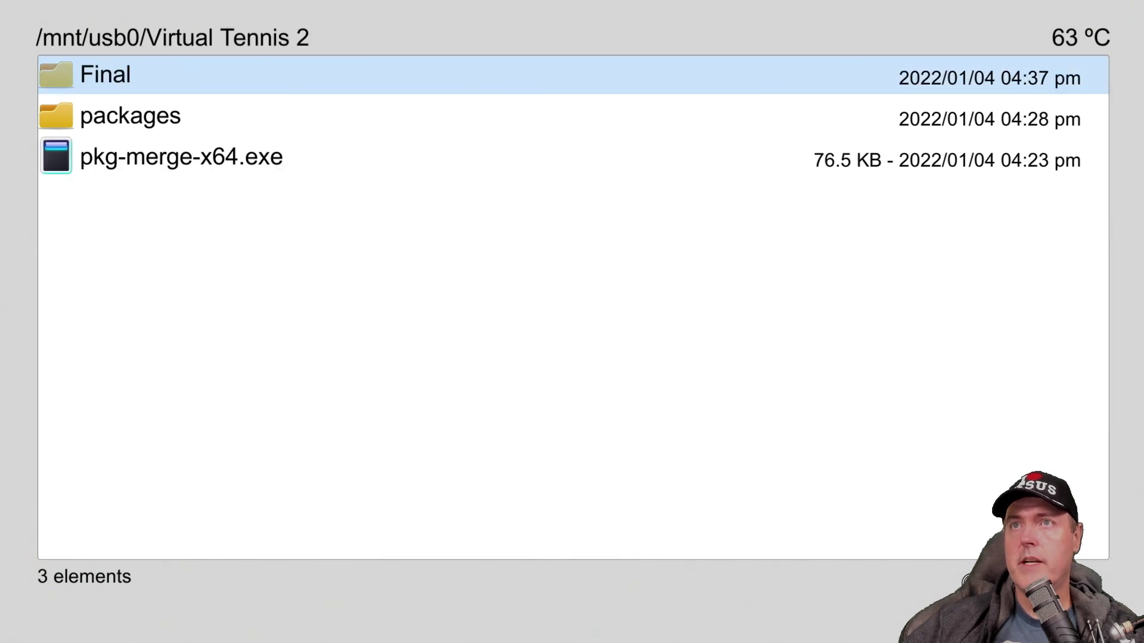
key("Return")
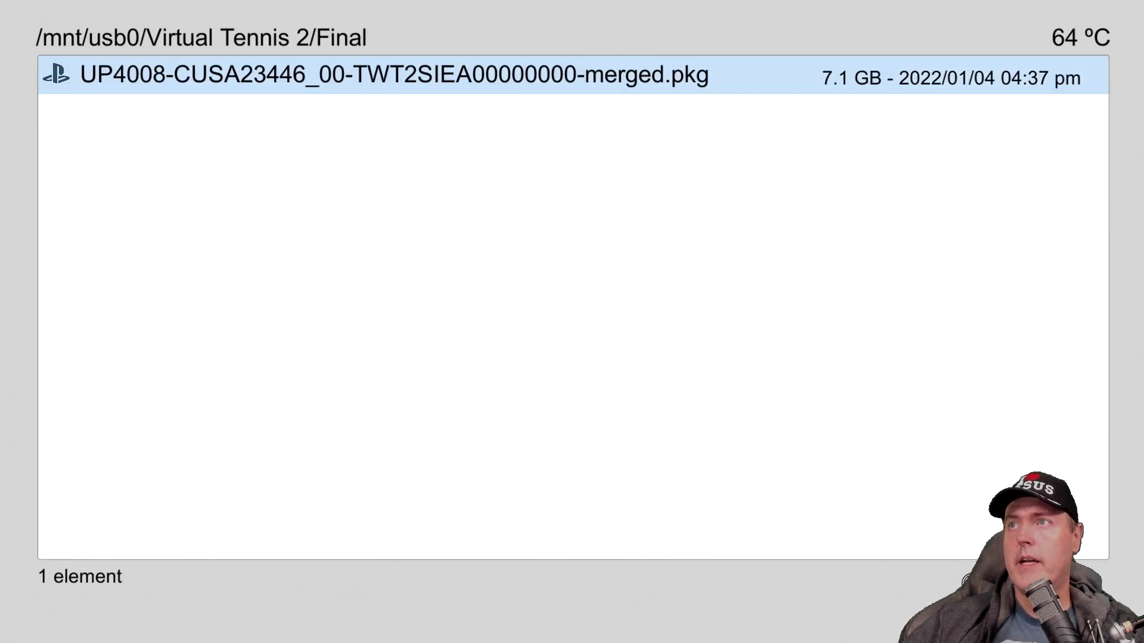
key("Return")
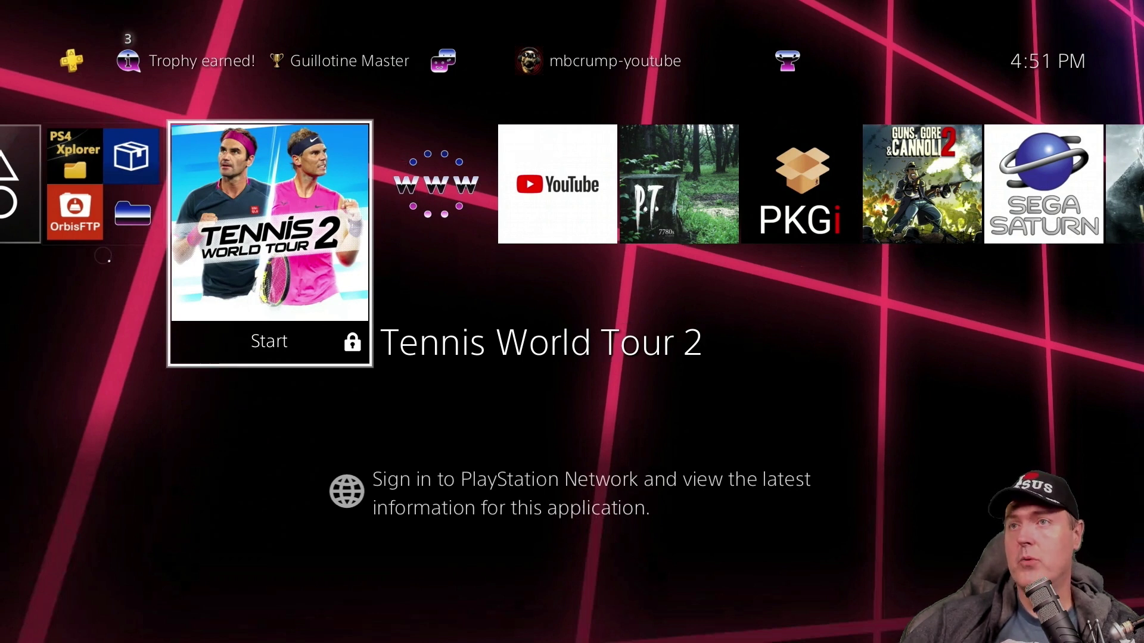
Step: Try to start Tennis World Tour 2 from the PS4 home screen under the current user profile
key("Return")
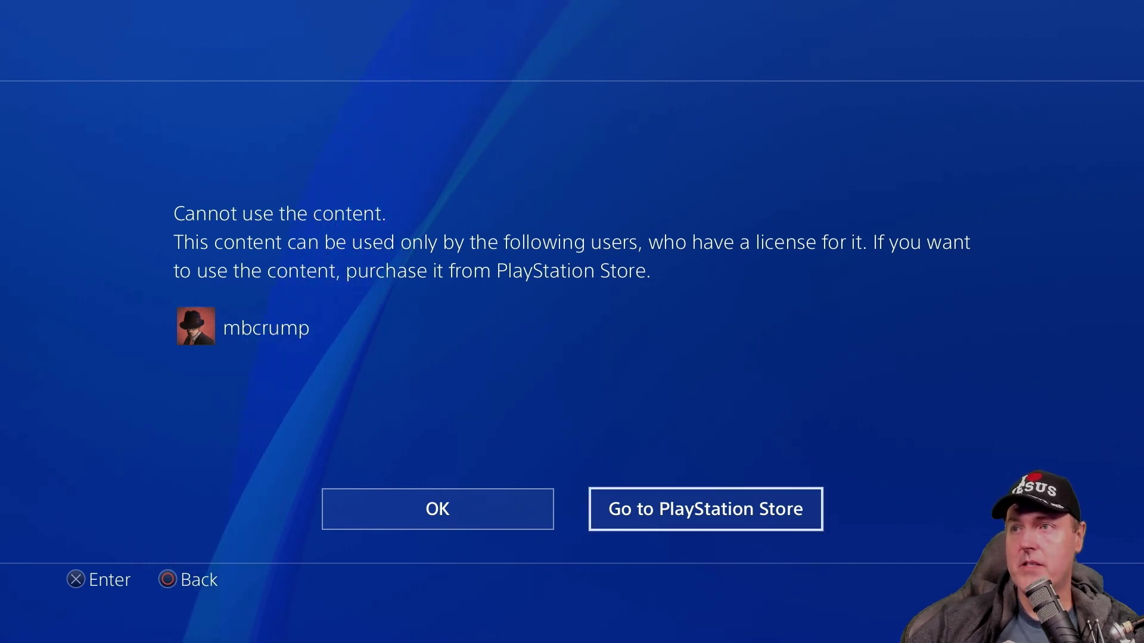
key("Left")
Step: Switch the PS4 to the PlayStation Plus user profile and try to start Tennis World Tour 2 from its home screen
key("super")
key("Right")
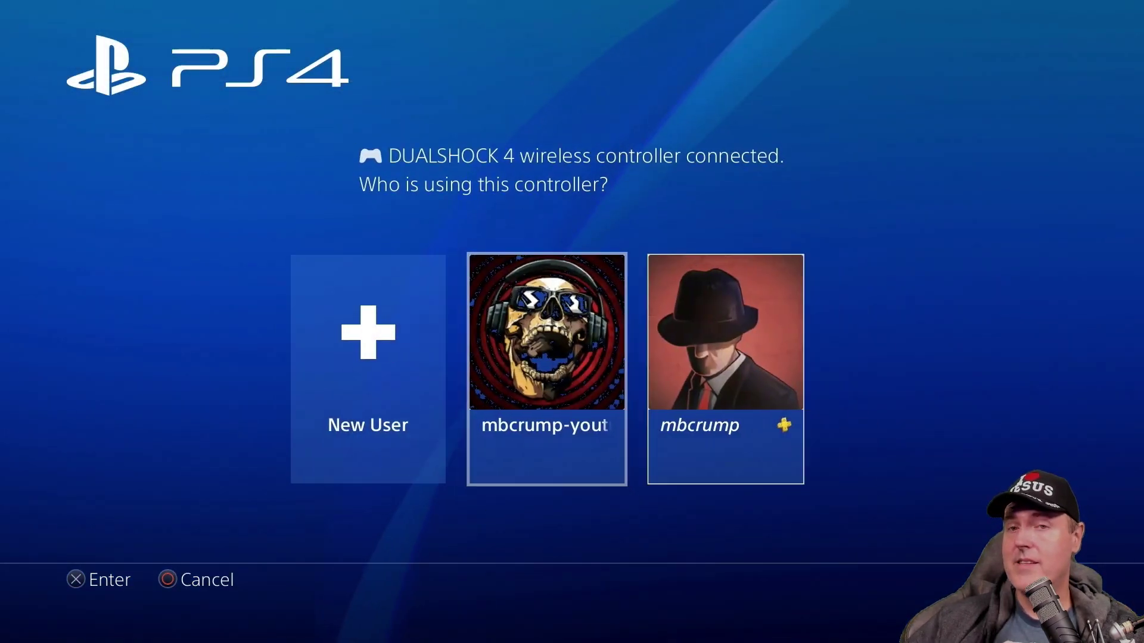
key("Return")
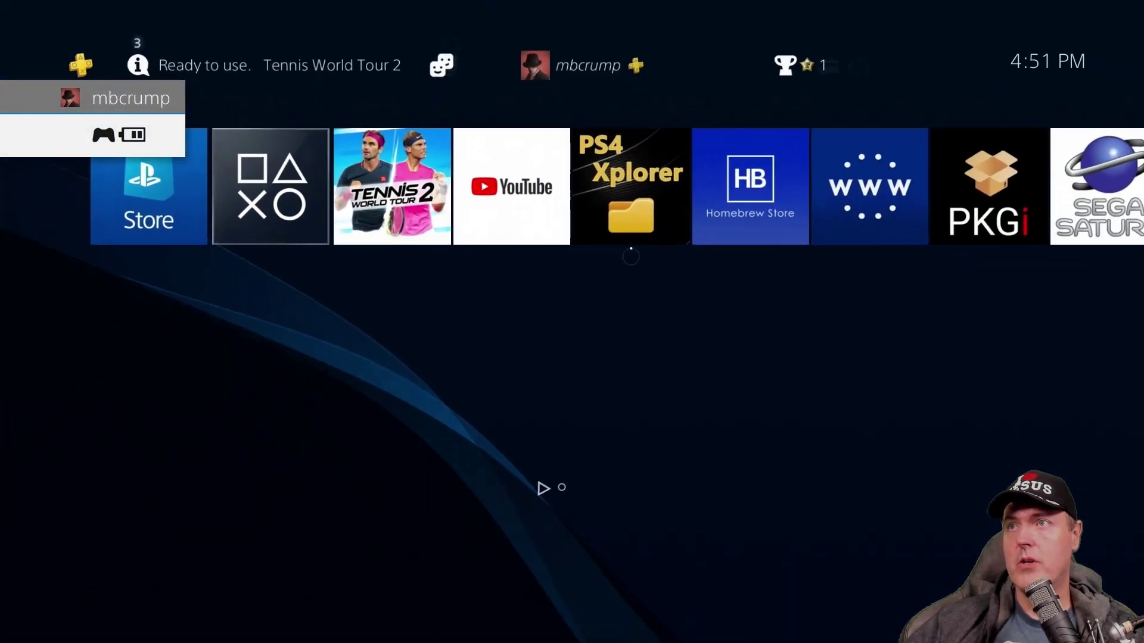
key("Right")
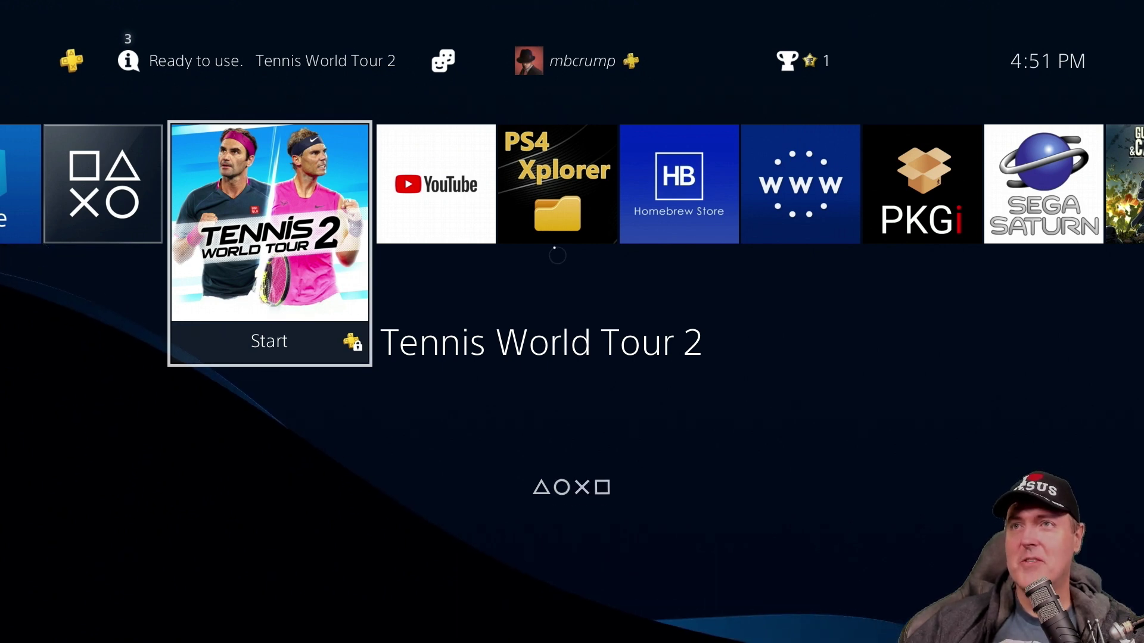
key("Return")
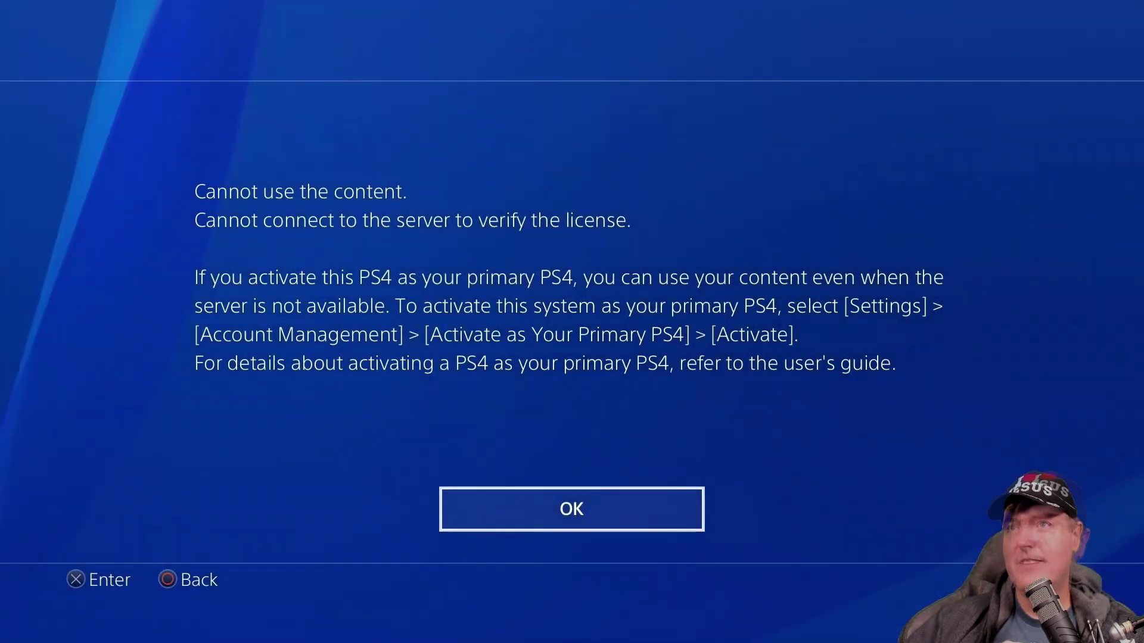